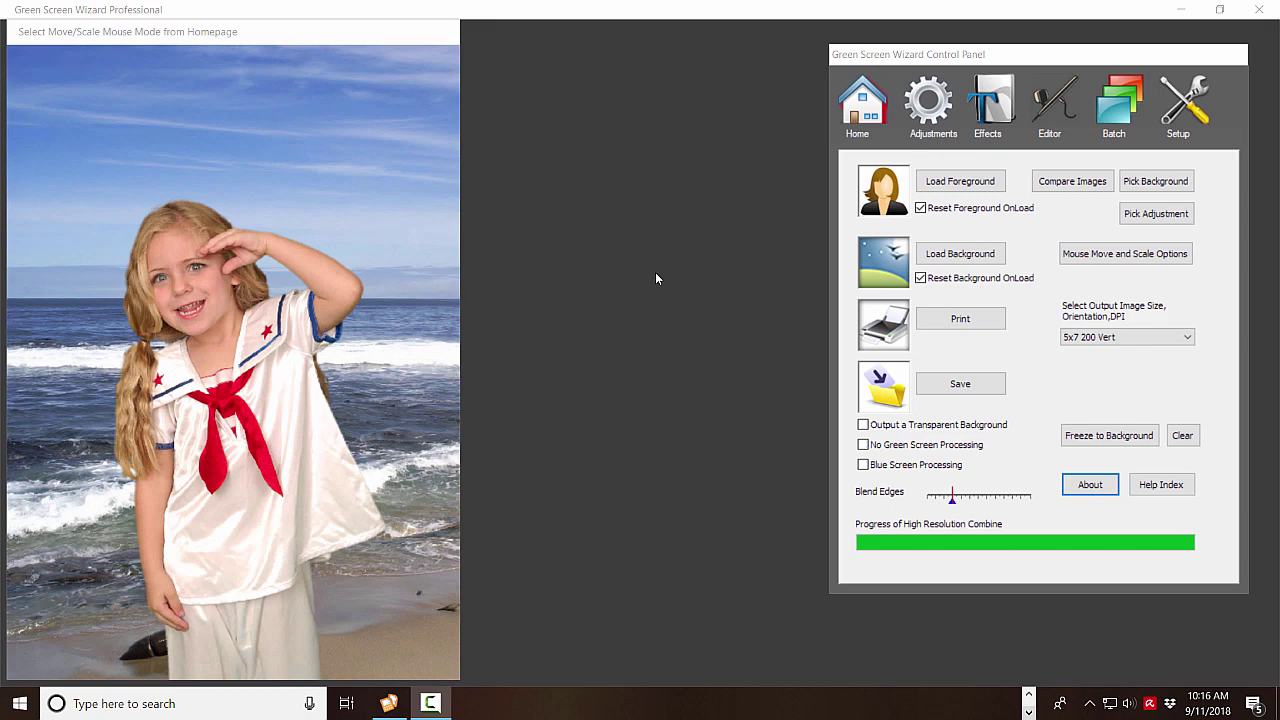
Launch Full Screen Event Mode from the Batch tool's EventMode tab
click(1119, 103)
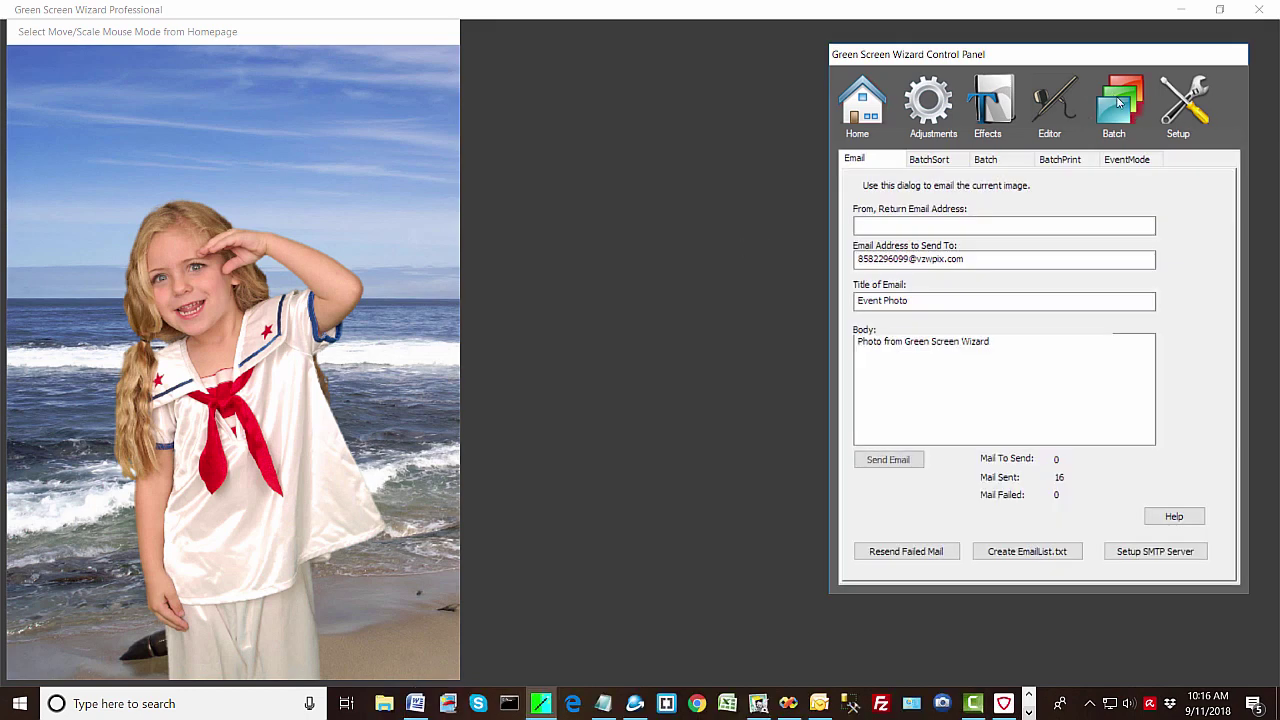
click(1130, 159)
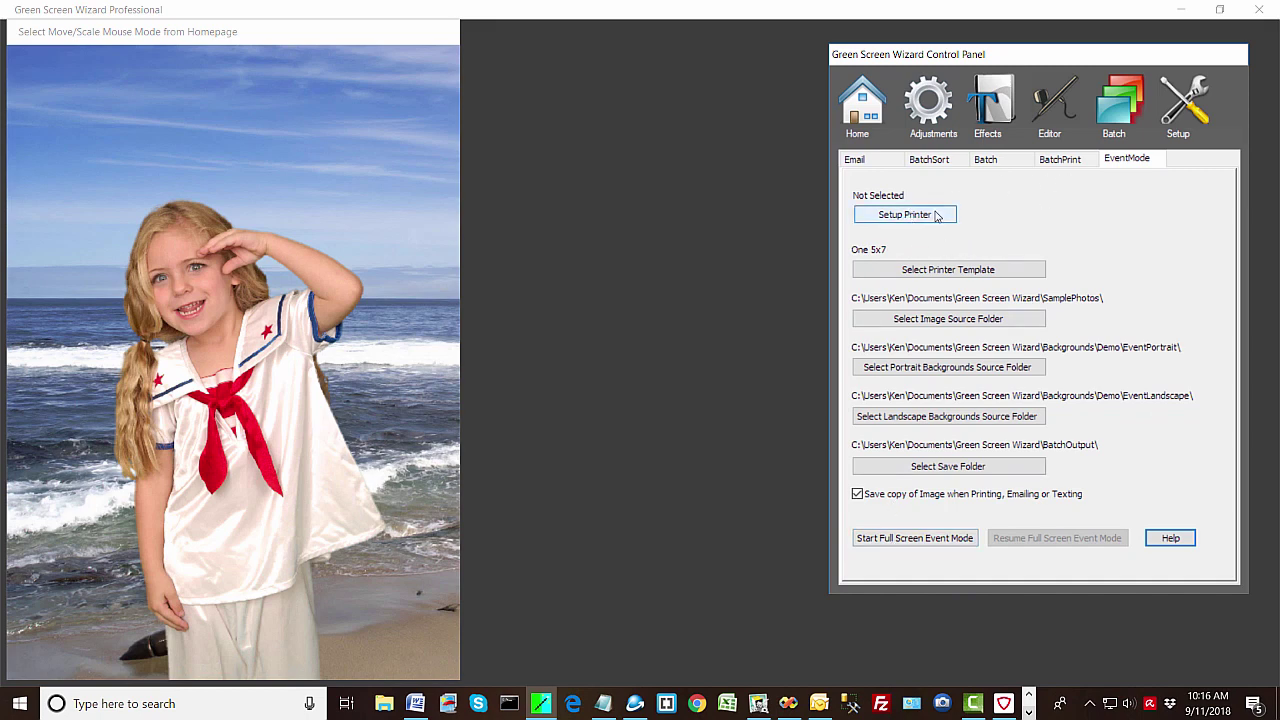
click(870, 543)
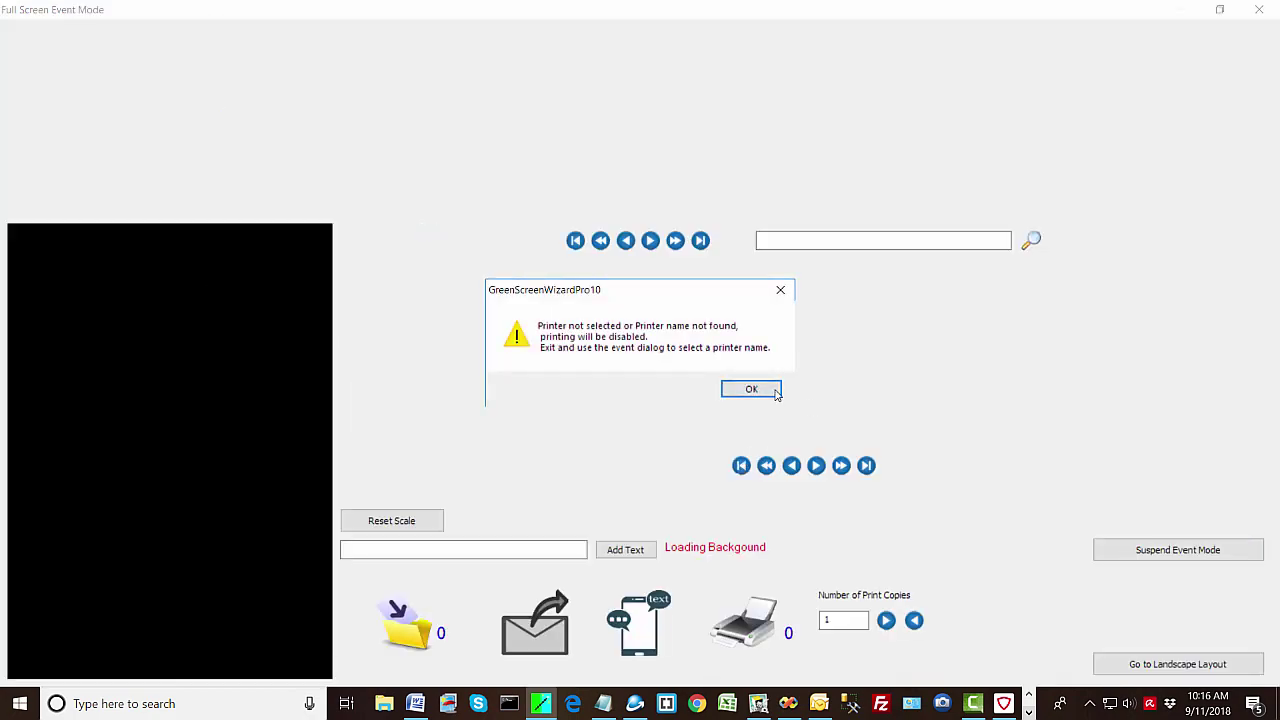
Dismiss the no-printer warning and composite Leo.jpg onto the brown backdrop
click(769, 389)
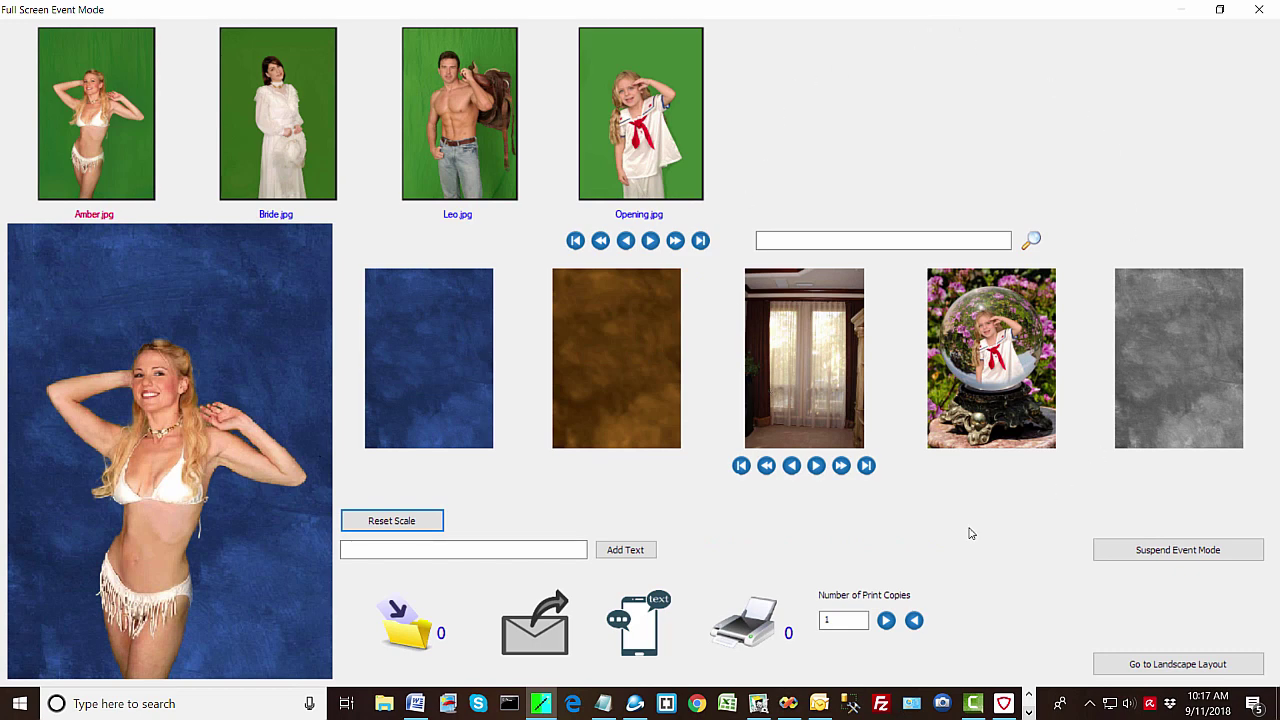
click(449, 140)
click(608, 356)
Try Bride.jpg and Amber.jpg, then put Bride.jpg on the curtained room and finally the blue backdrop
click(255, 164)
click(128, 137)
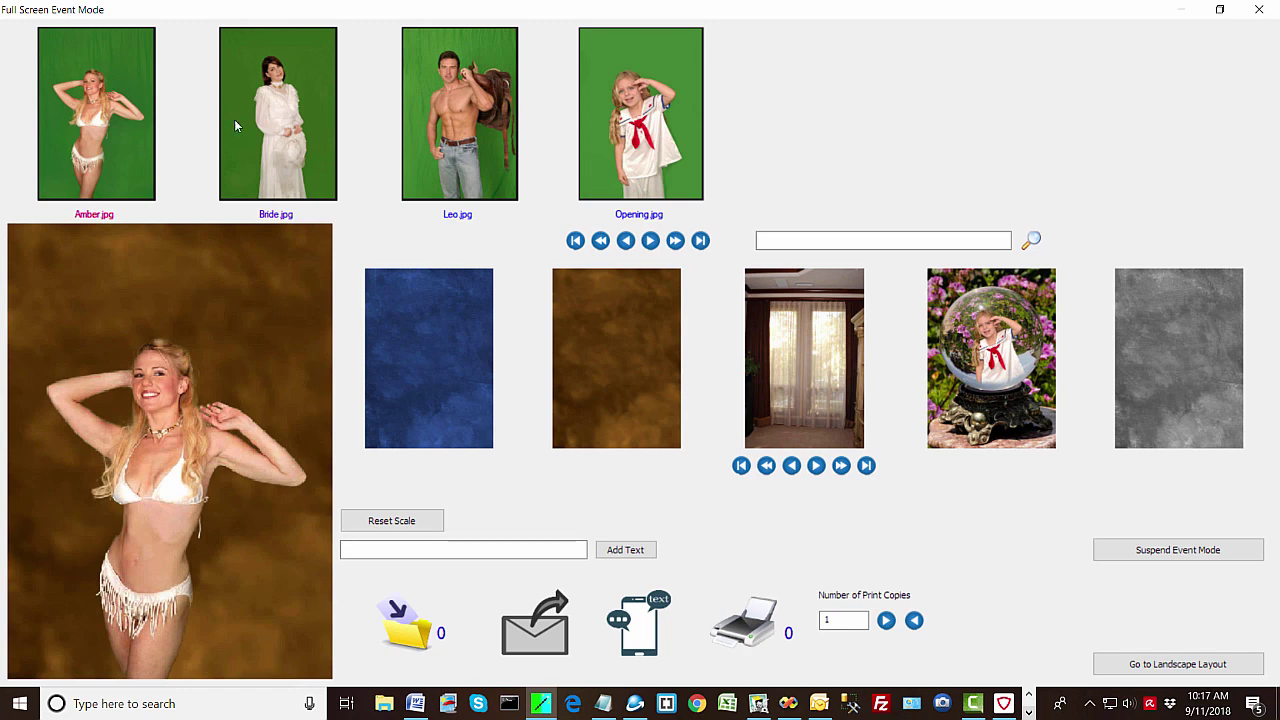
click(293, 125)
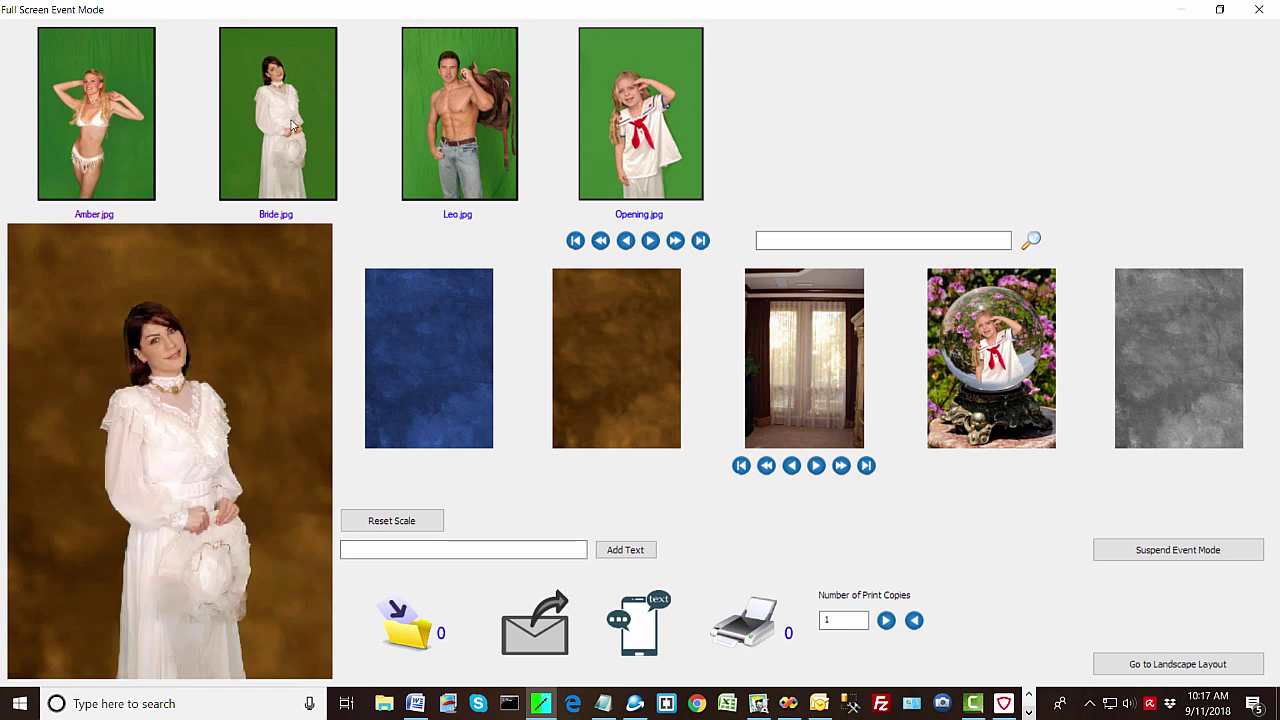
click(805, 404)
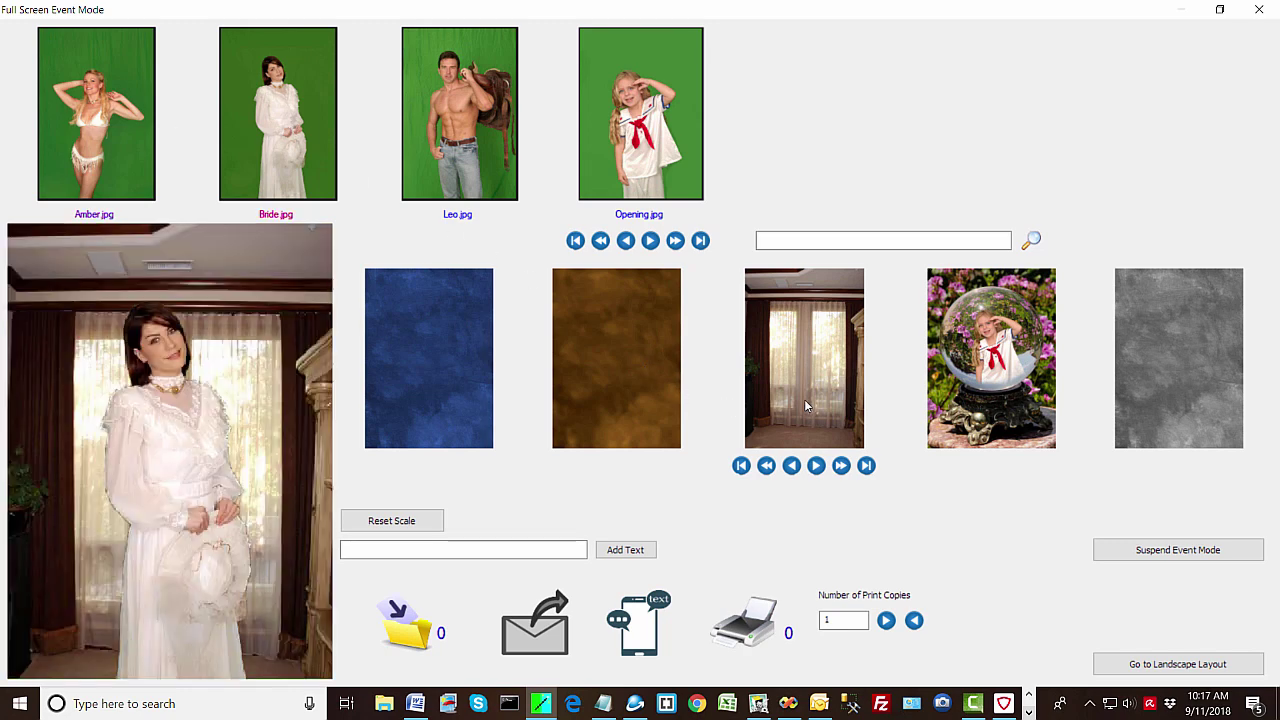
click(489, 390)
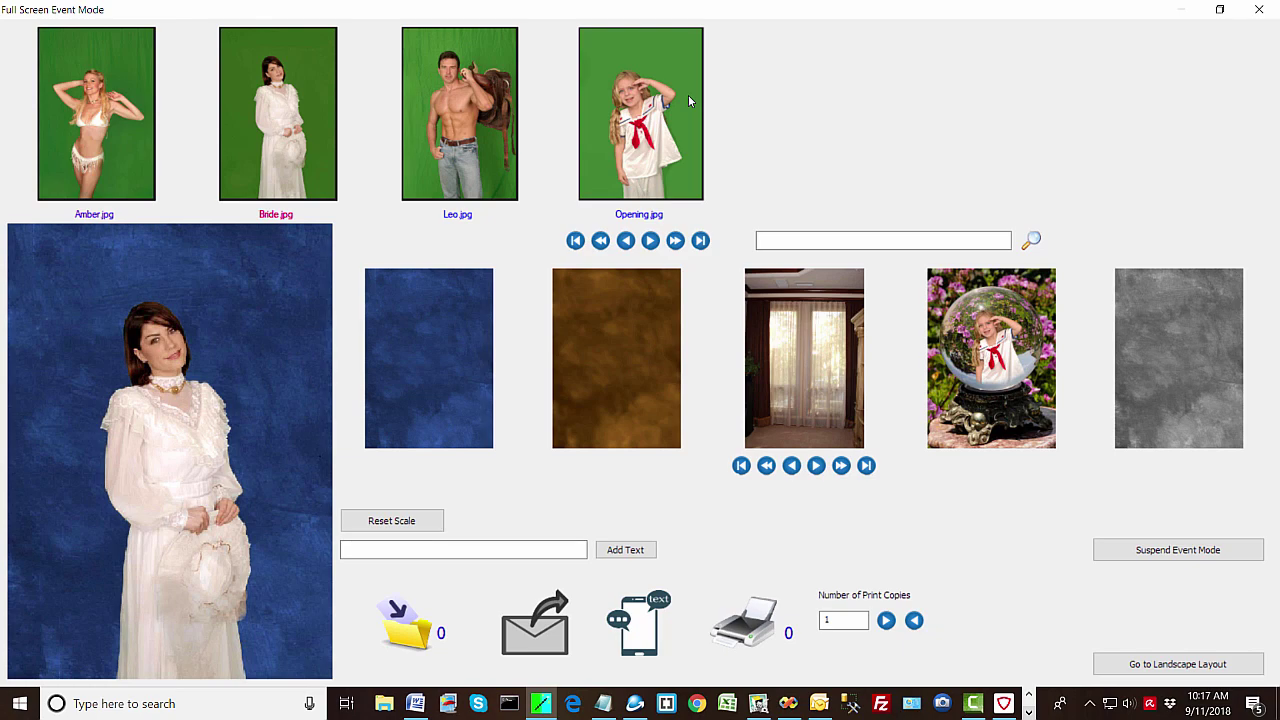
Exit event mode and set the event printer to HP LaserJet Professional CP1520 Series PCL 6
click(1257, 12)
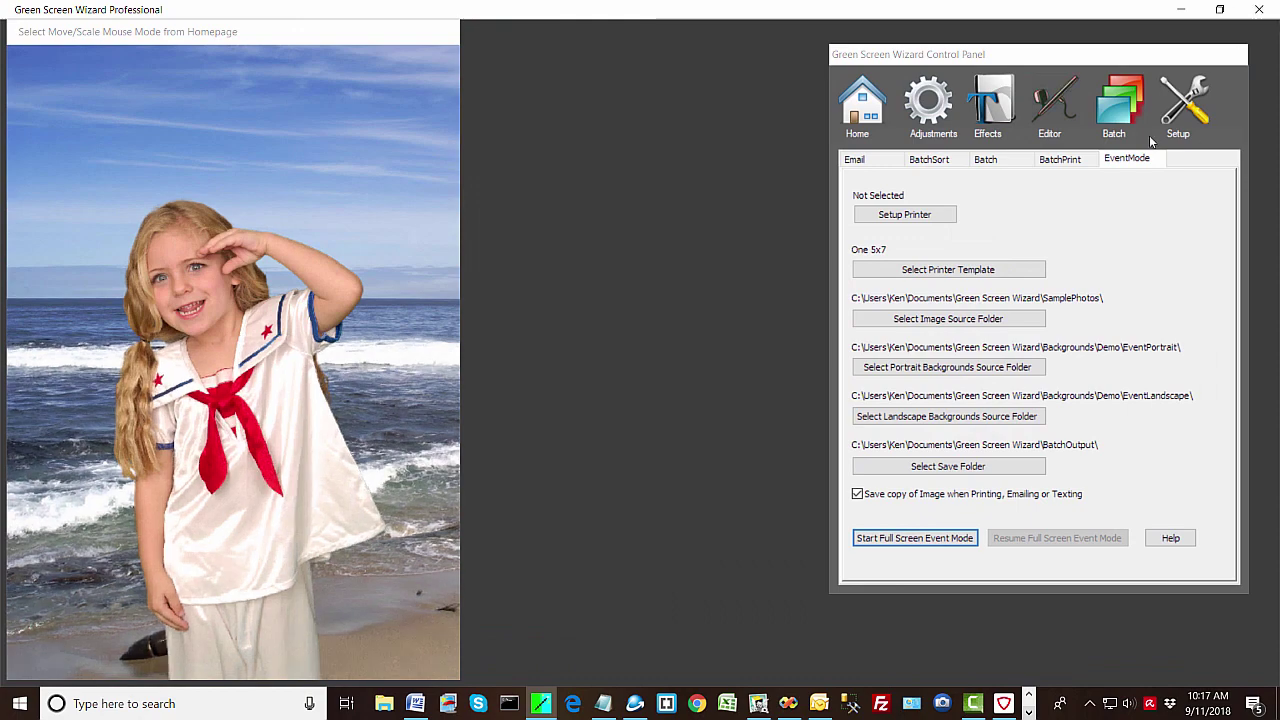
click(910, 220)
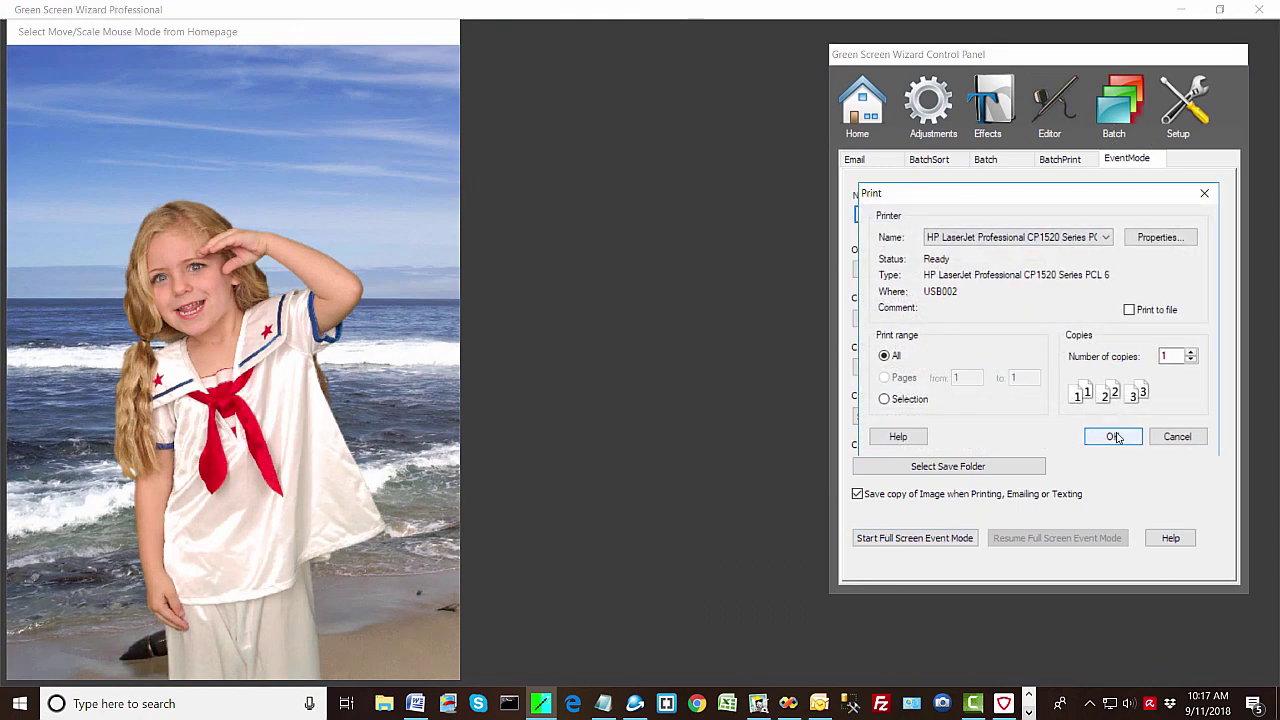
click(1114, 437)
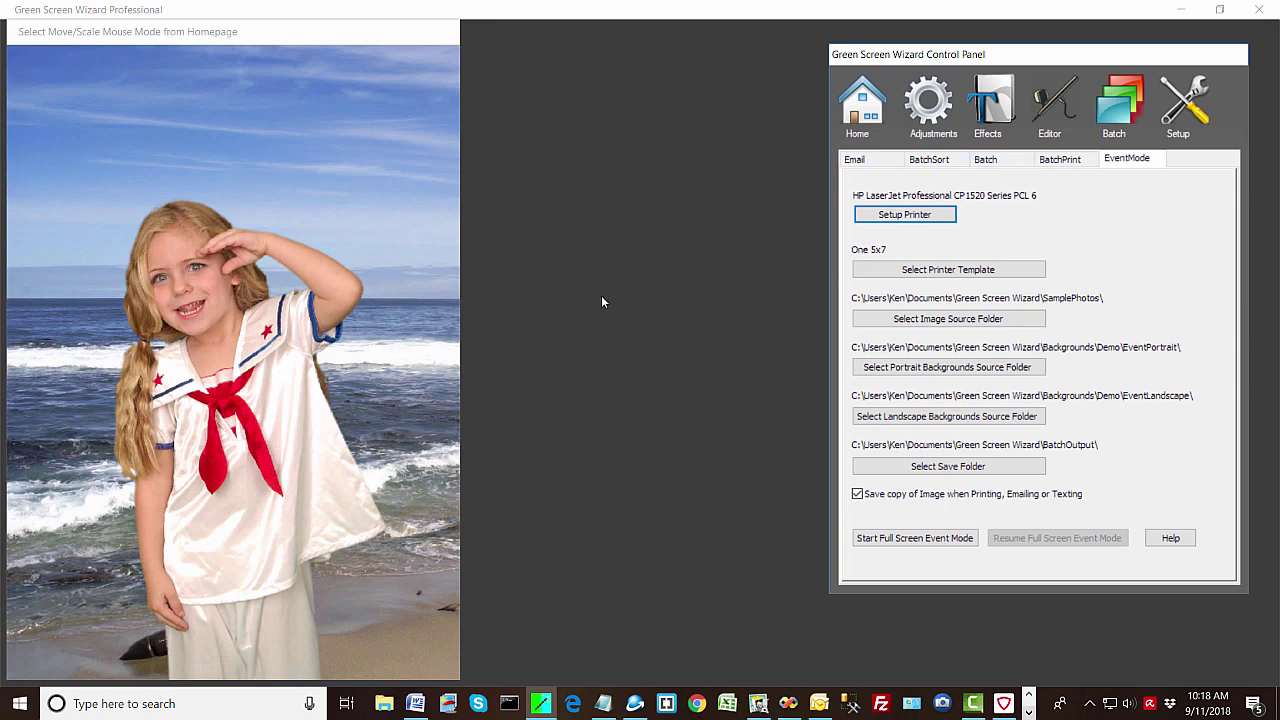
Set the event image source folder to D:\Studio\AlexAndFamily\
click(940, 320)
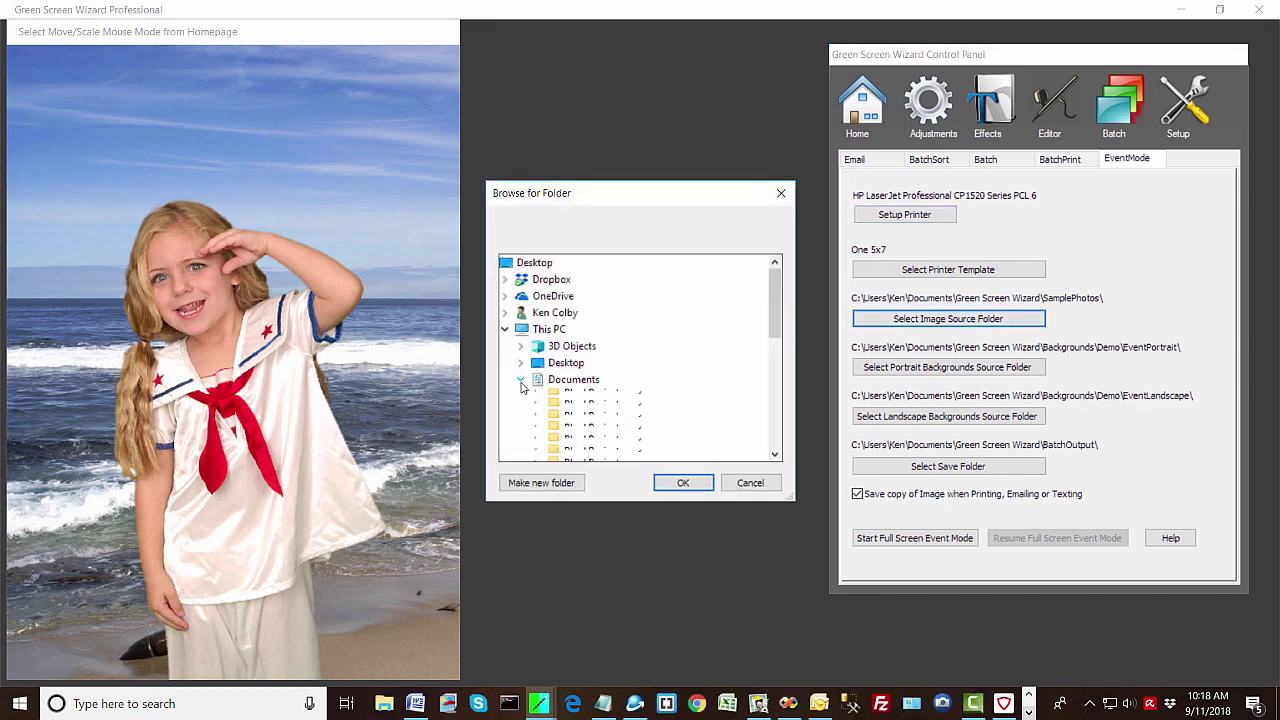
click(520, 379)
scroll(775, 315, down, 1)
drag(769, 321, 751, 369)
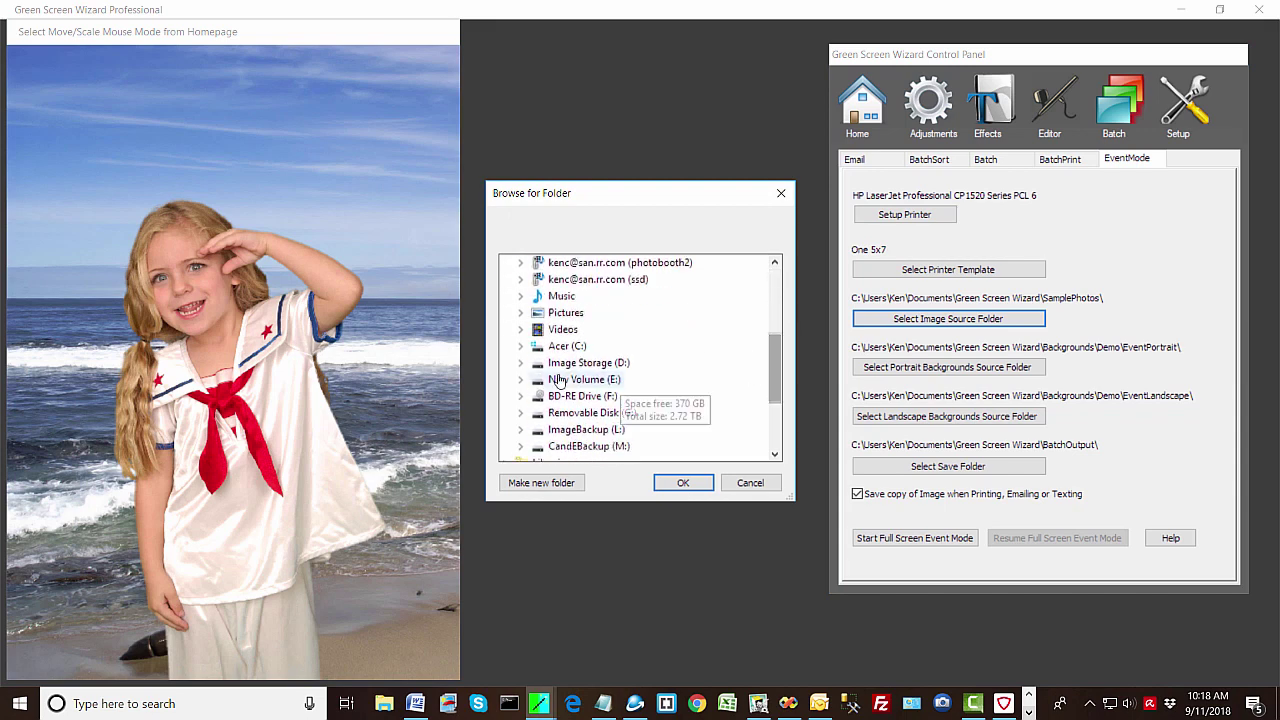
click(520, 364)
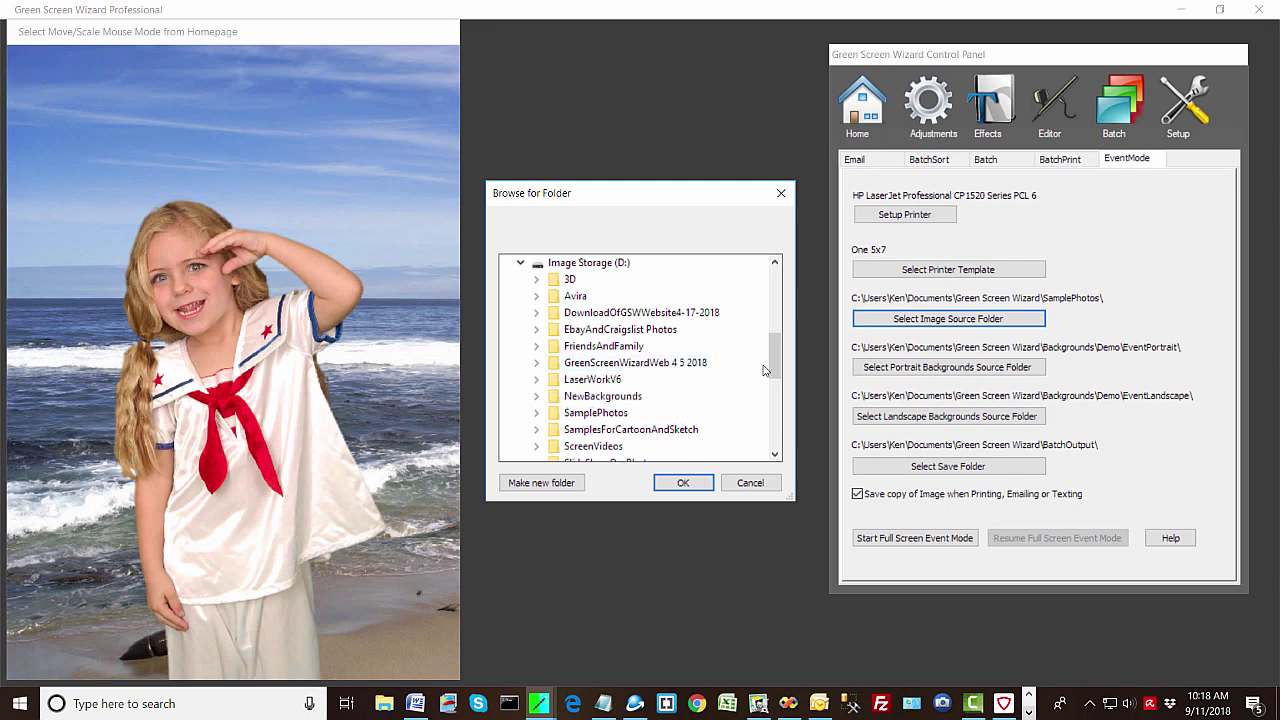
drag(770, 366, 770, 383)
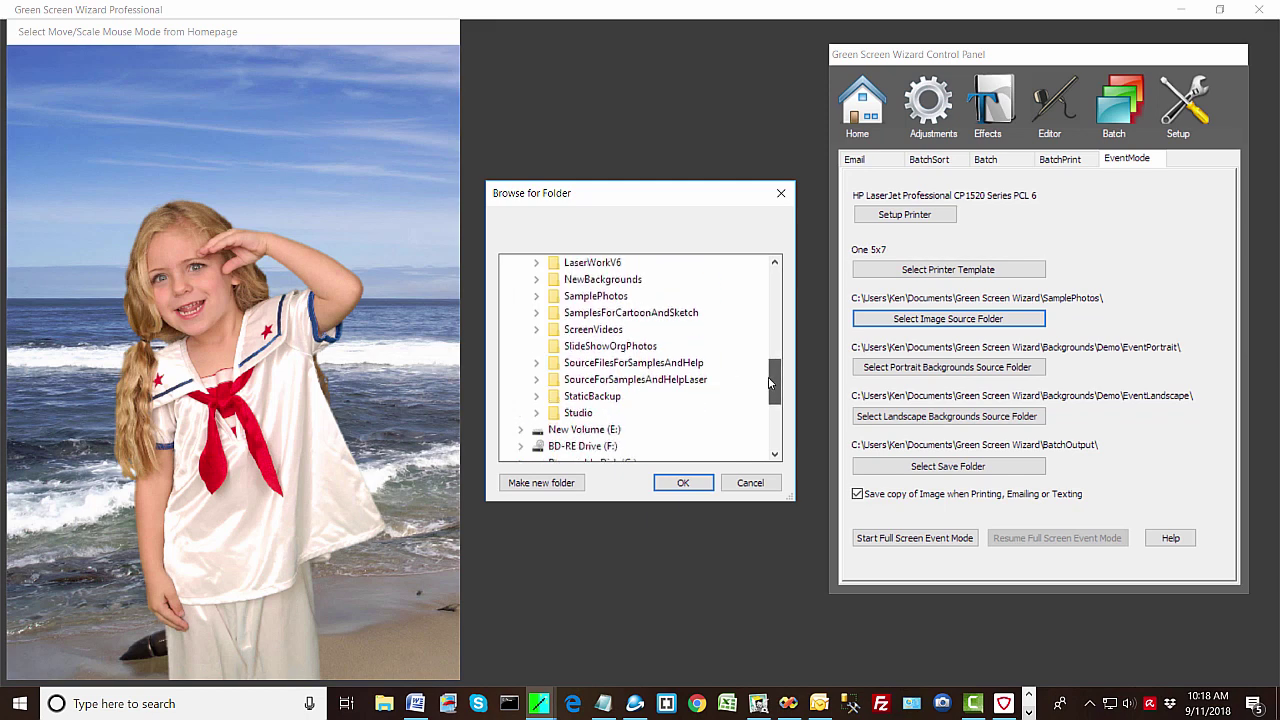
click(537, 412)
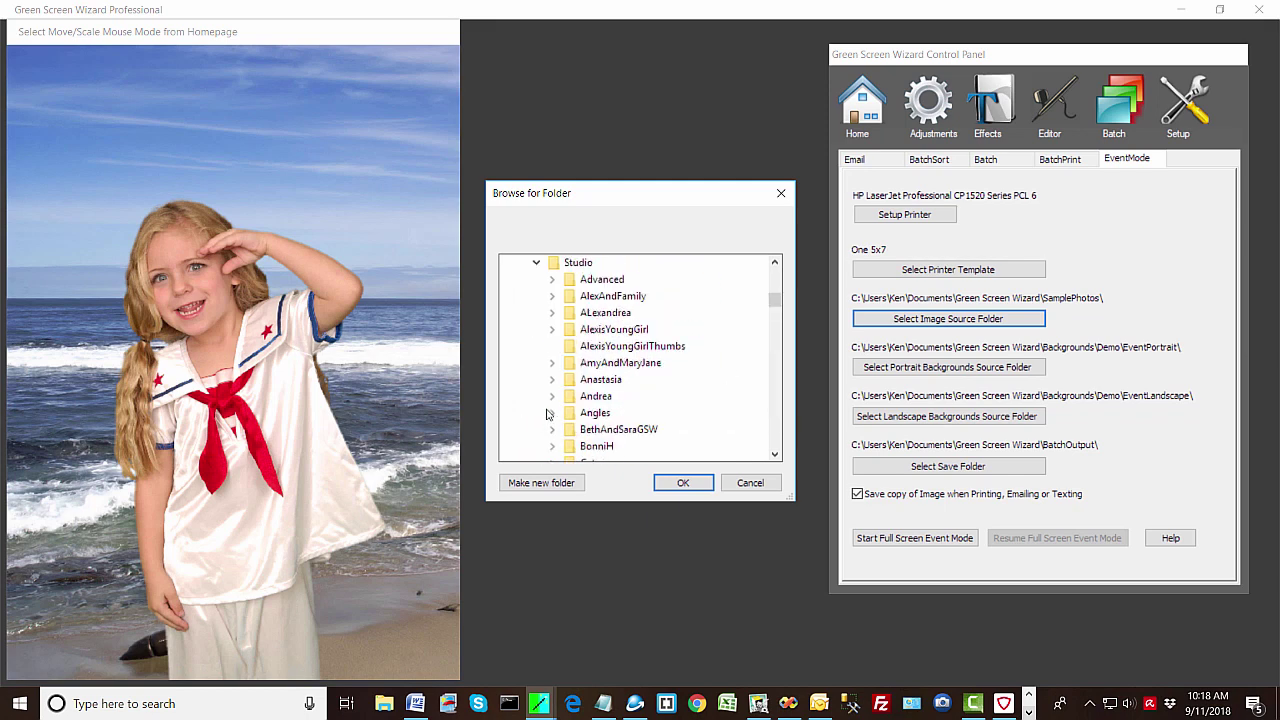
click(586, 300)
click(683, 483)
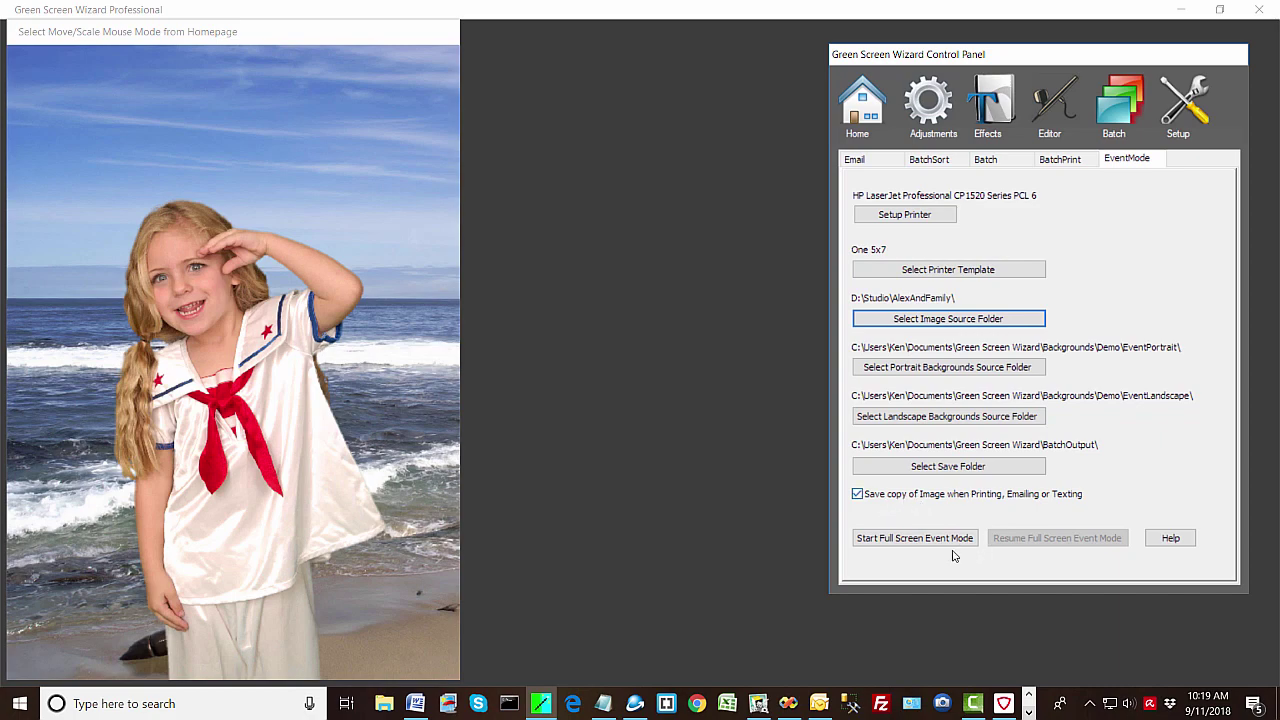
Restart Full Screen Event Mode using the AlexAndFamily photos as subjects
click(928, 541)
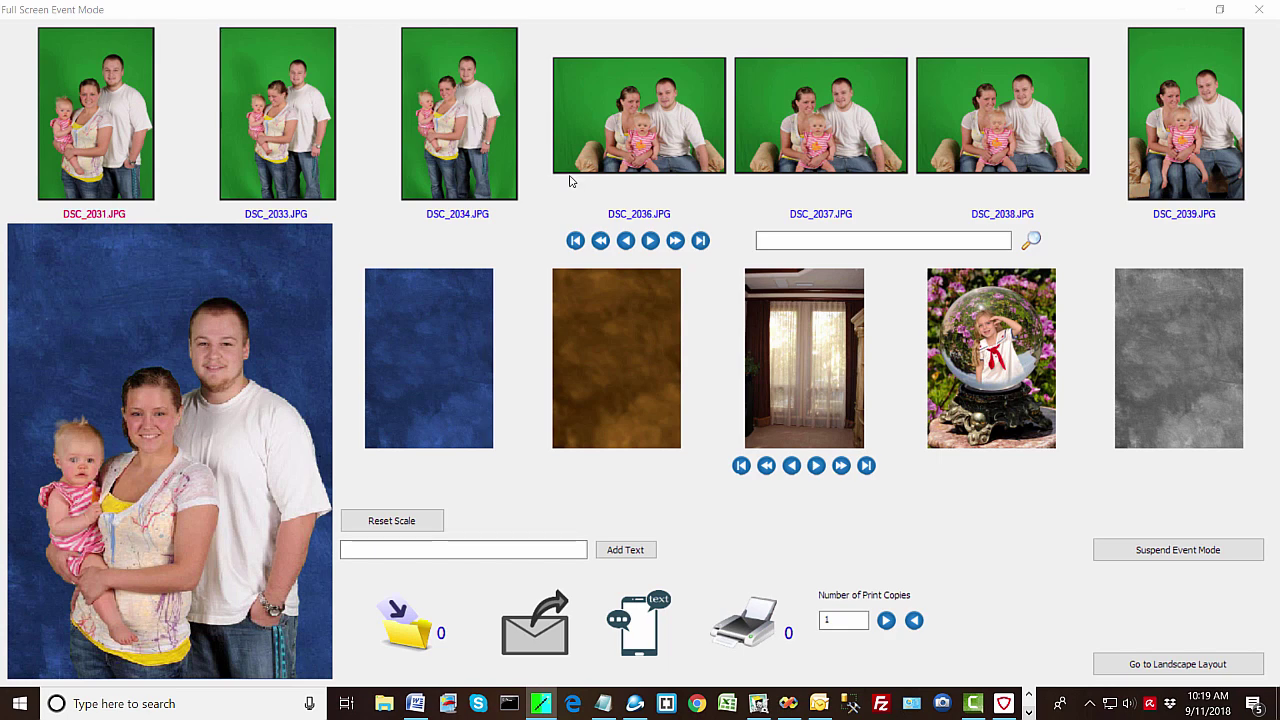
Compare DSC_2034, DSC_2033 and DSC_2031 on the blue backdrop, ending on DSC_2033
click(447, 127)
click(291, 140)
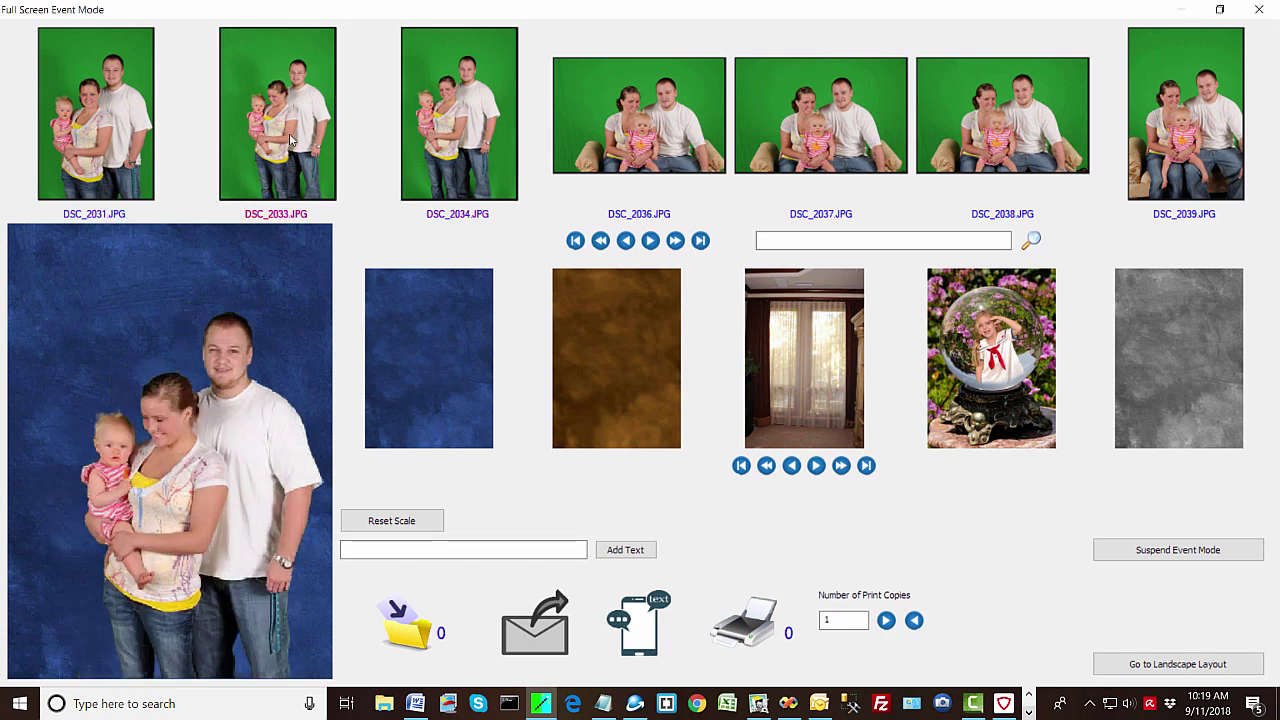
click(114, 130)
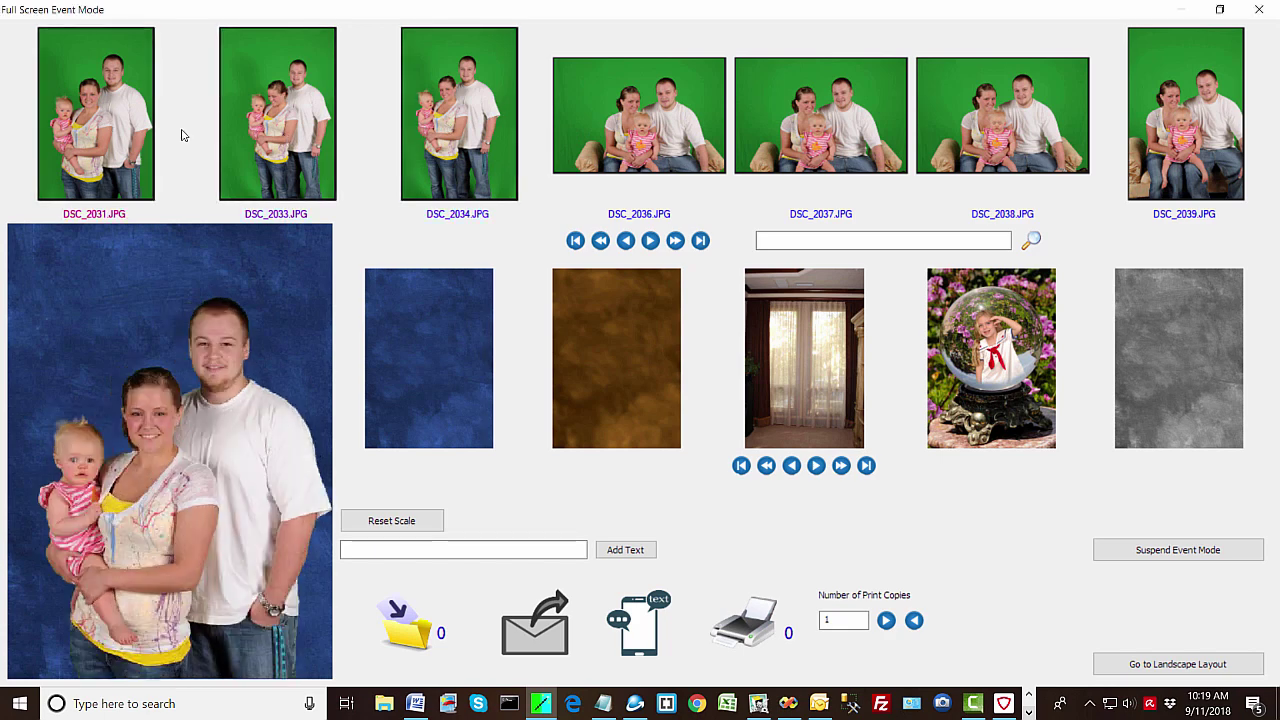
click(240, 124)
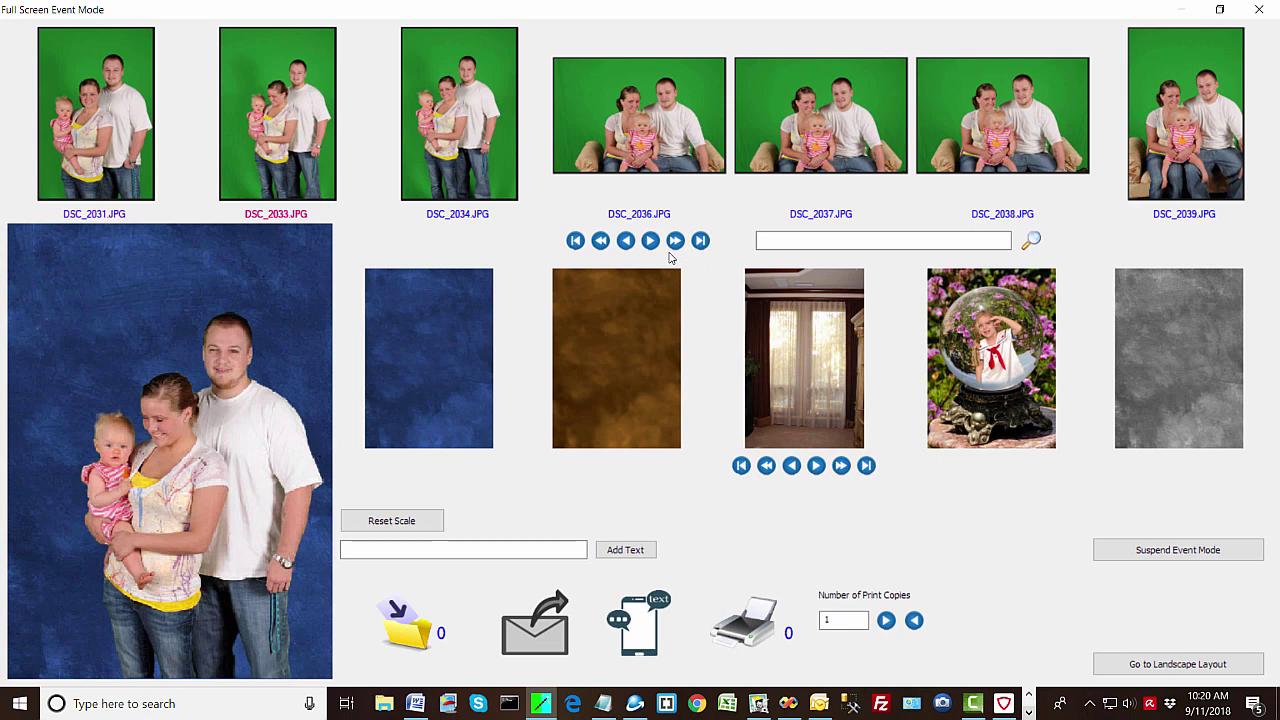
Page the photo strip forward to the folder's last photos and jump back to the first
click(650, 241)
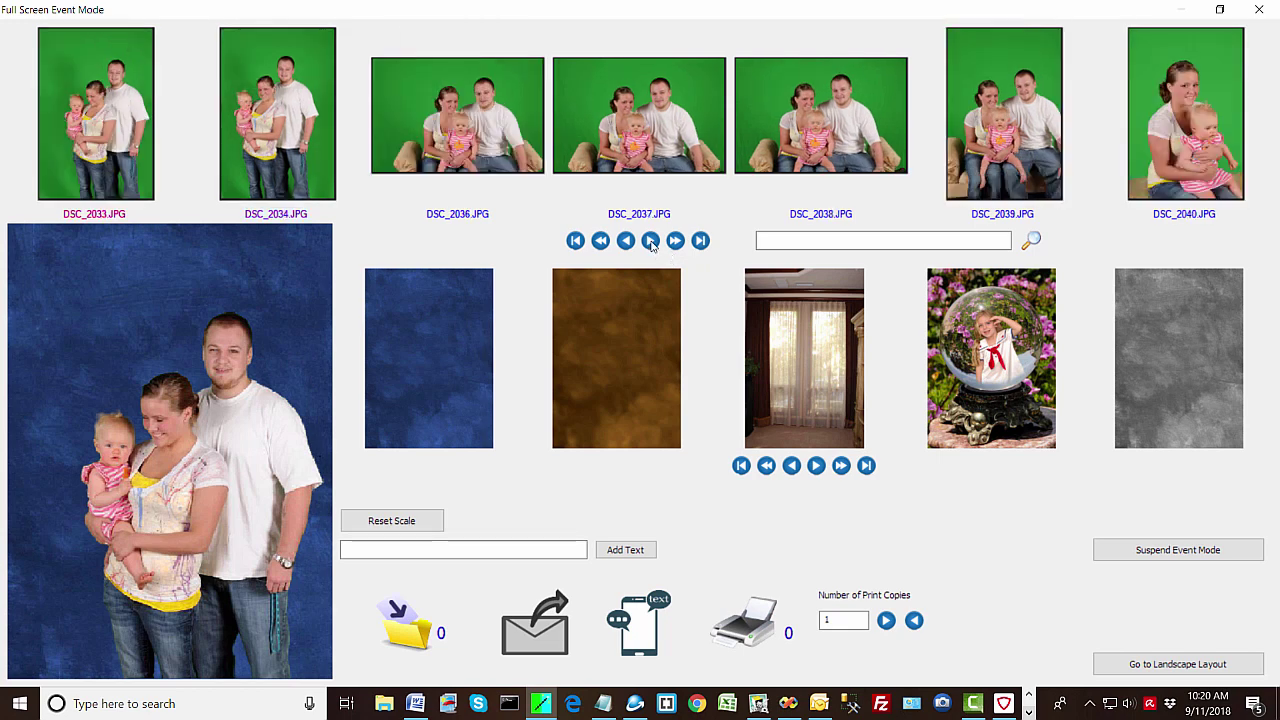
click(676, 241)
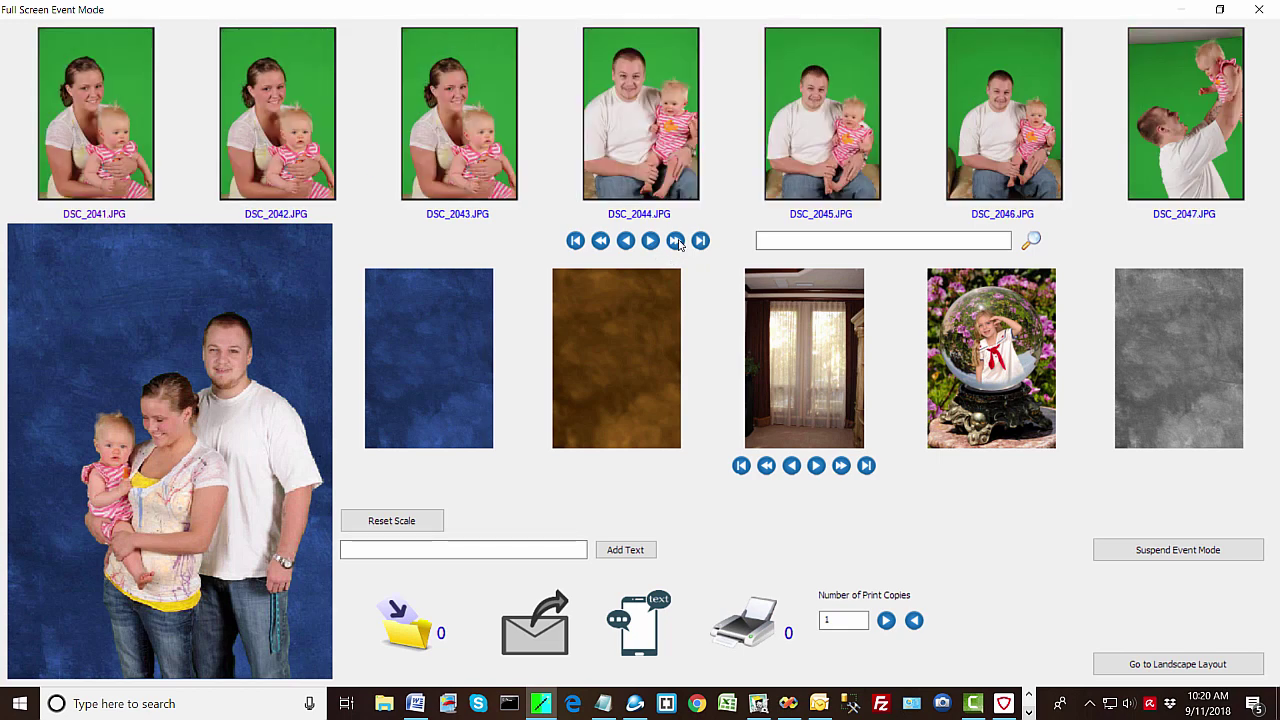
click(676, 241)
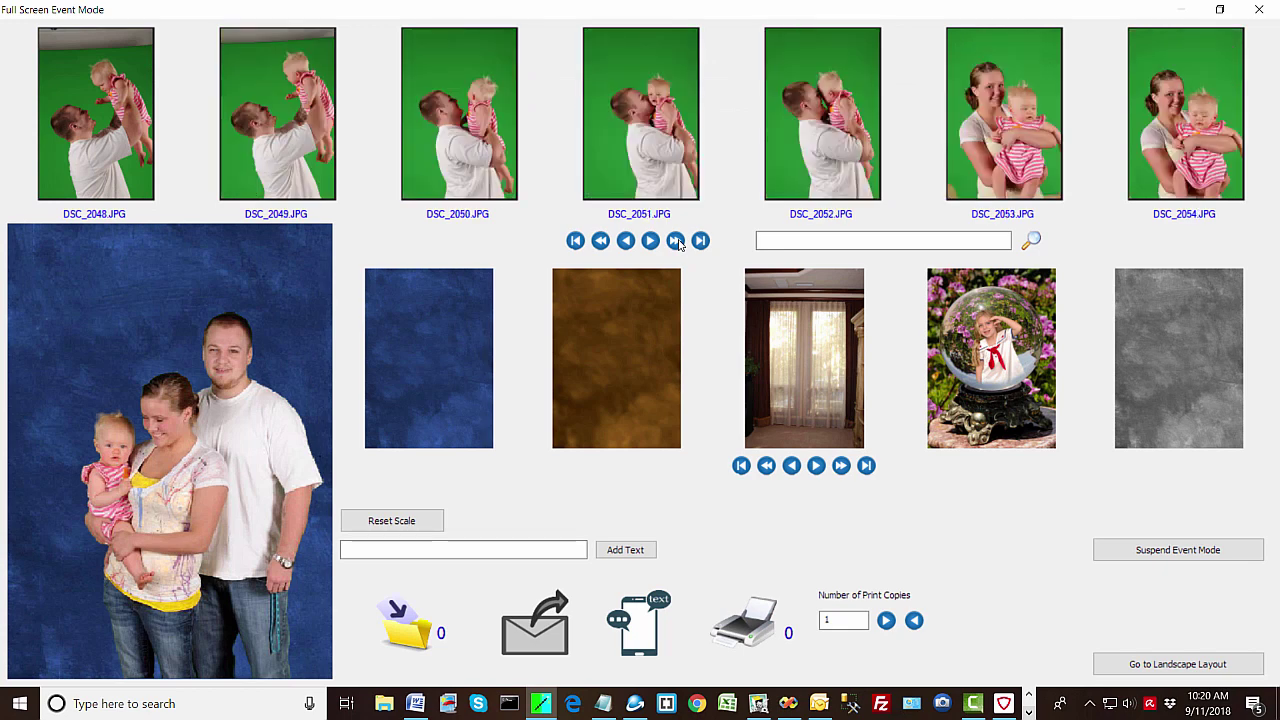
click(700, 241)
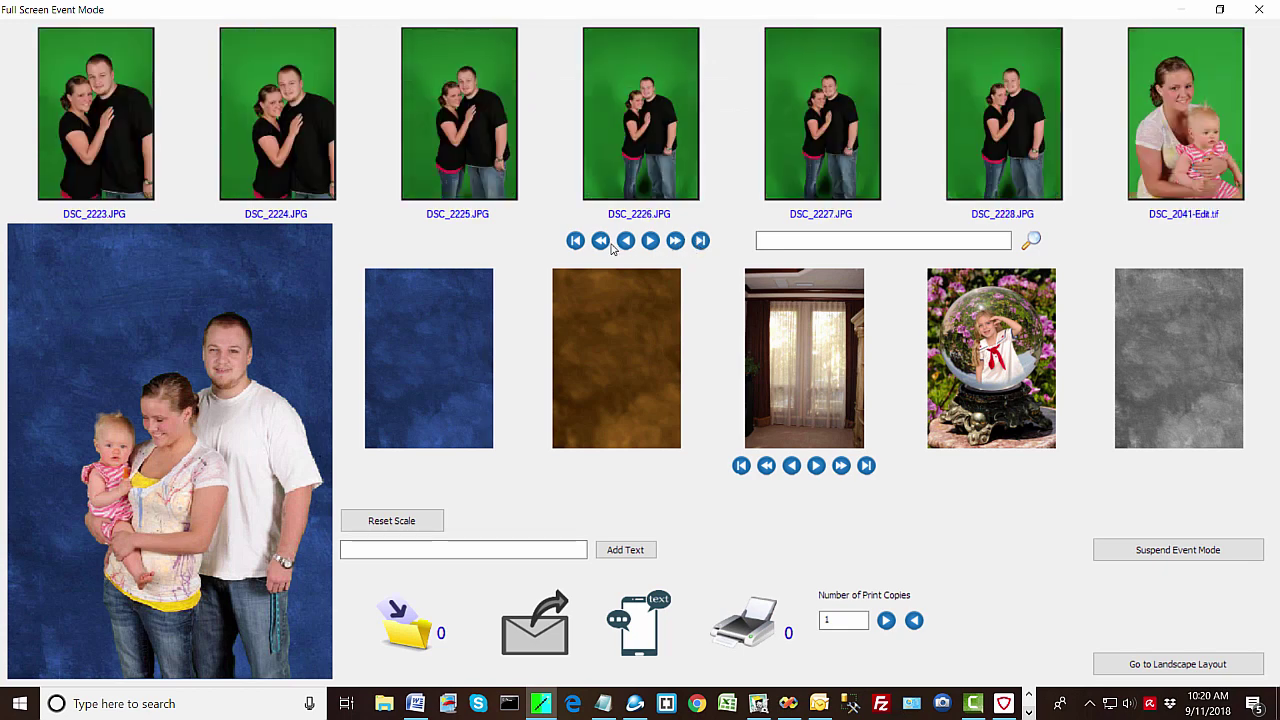
click(576, 241)
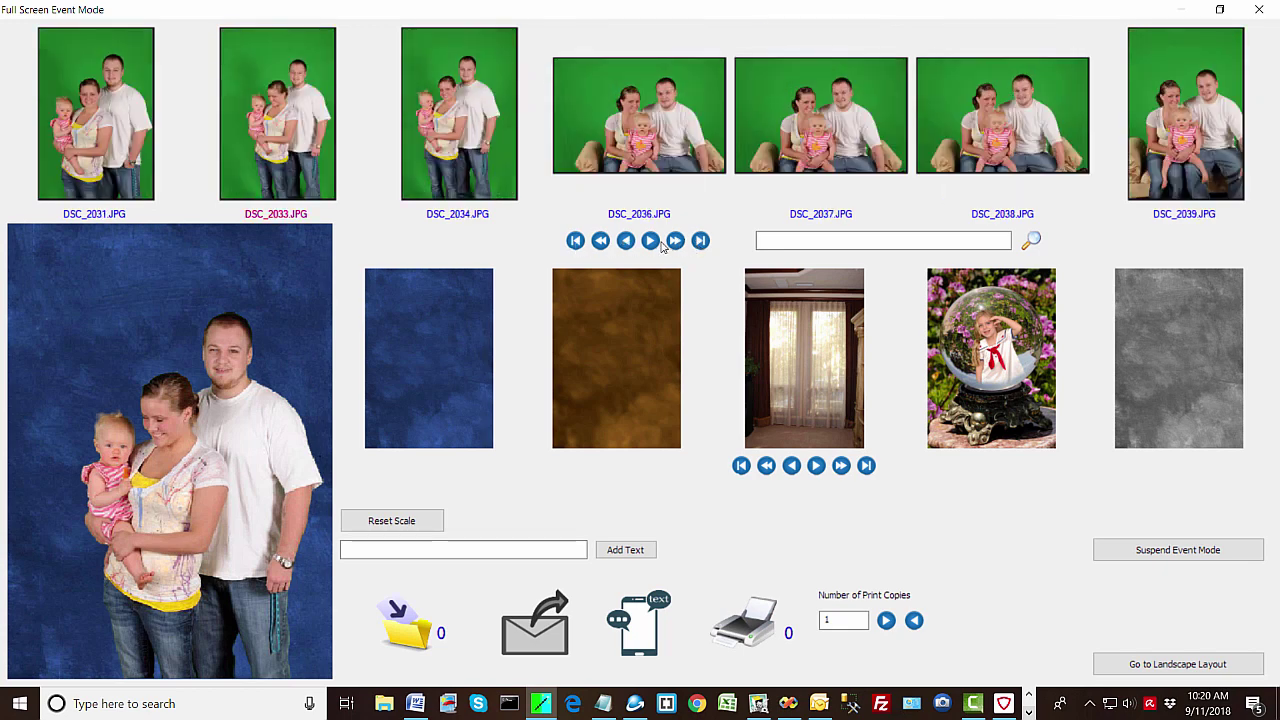
Step the strip forward, composite DSC_2034.JPG on the blue backdrop, then page back one image
click(655, 244)
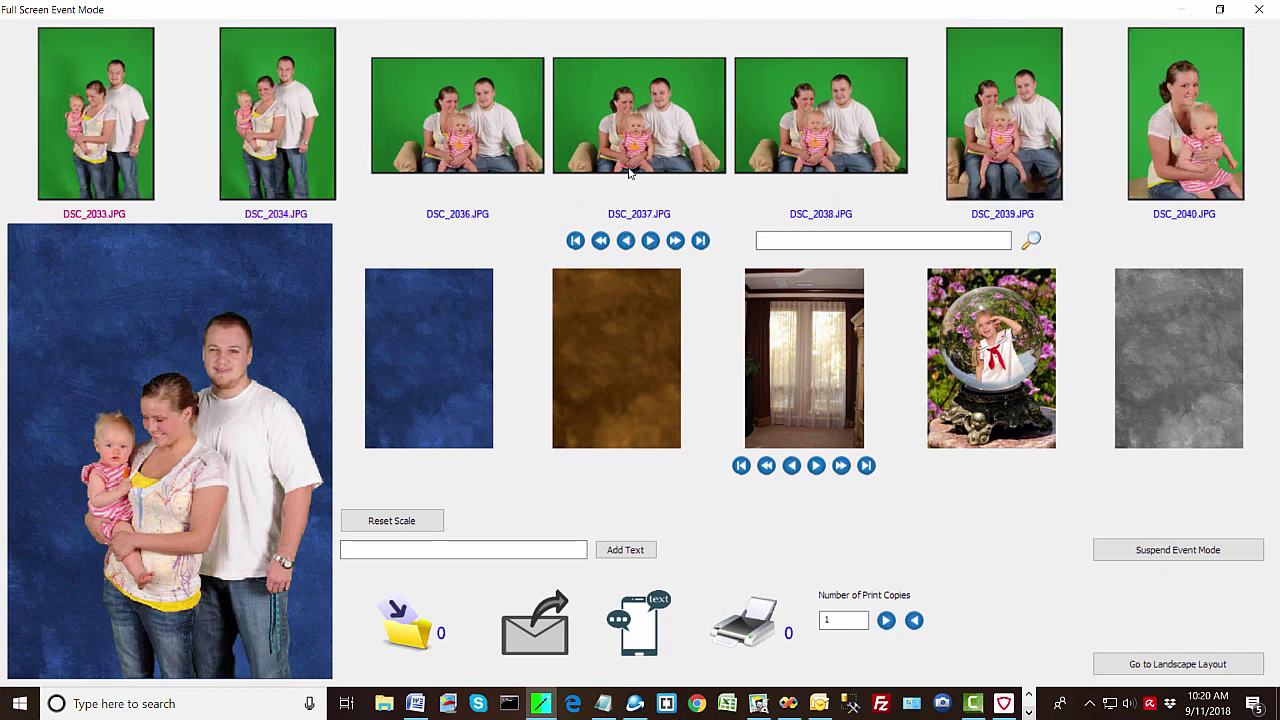
click(303, 148)
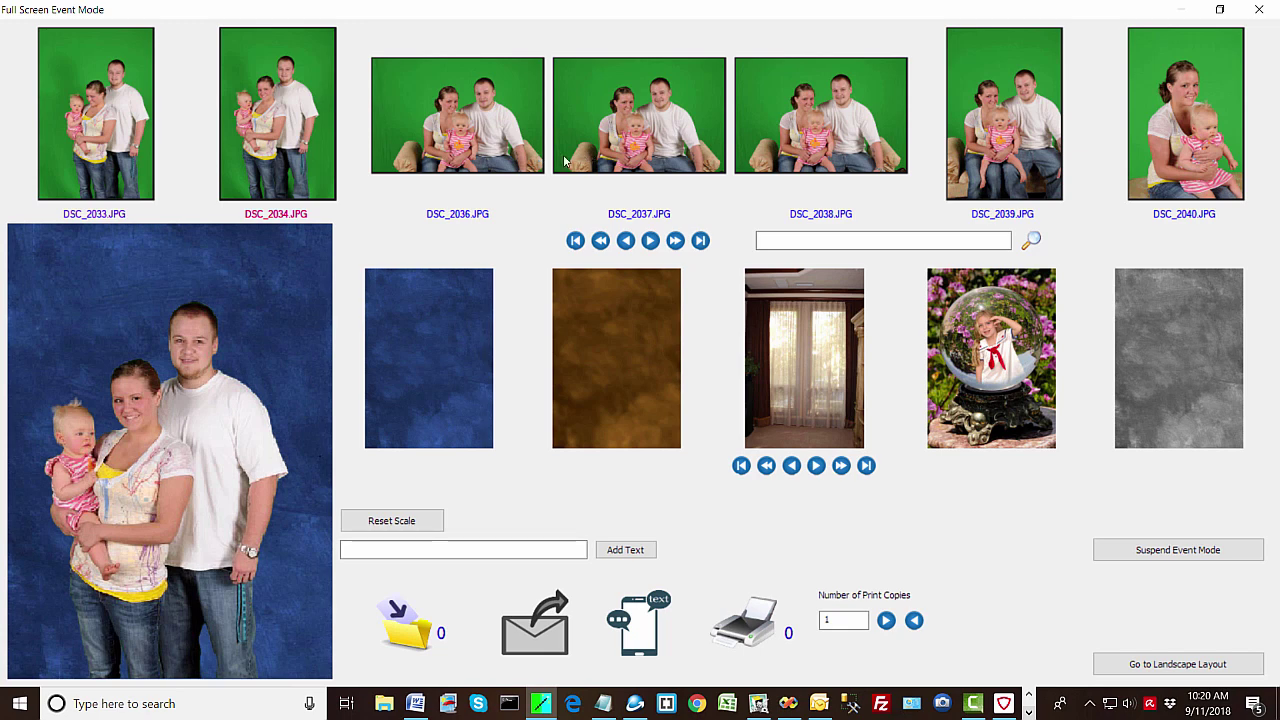
click(600, 241)
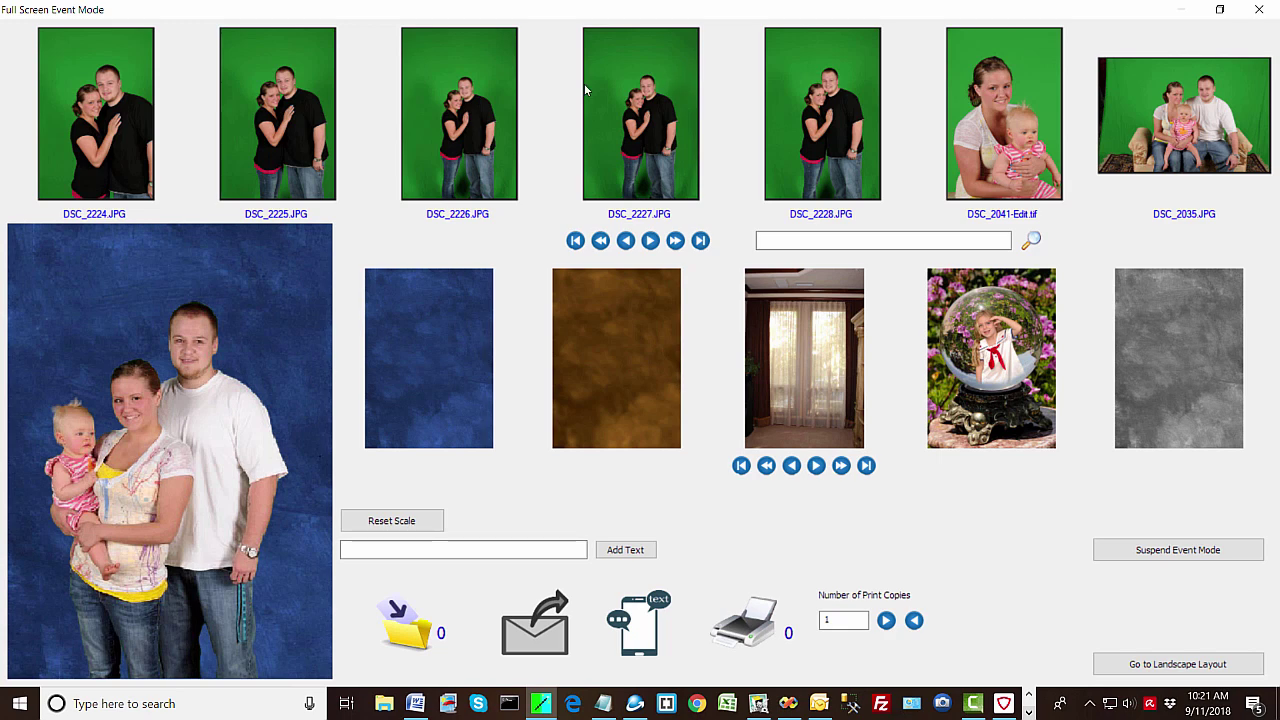
Composite DSC_2035 onto the blue backdrop, shift the family left, and switch to landscape layout
click(1230, 110)
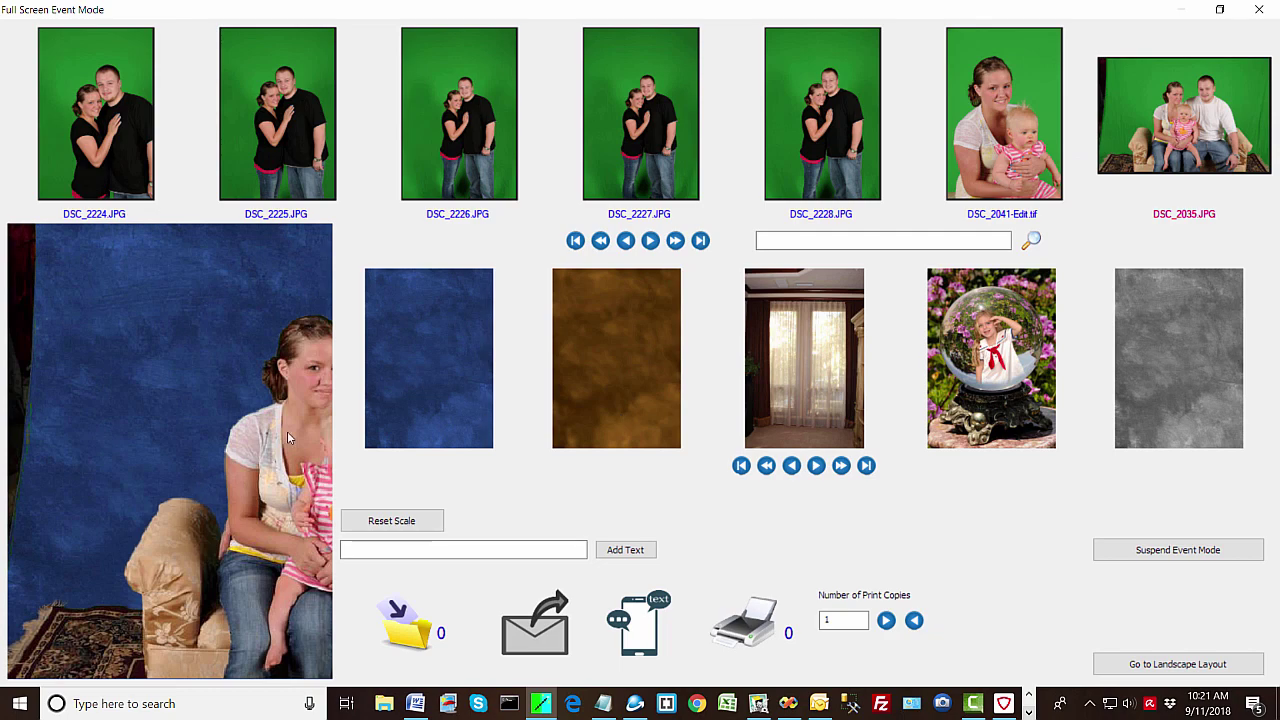
scroll(74, 436, down, 2)
scroll(119, 433, up, 3)
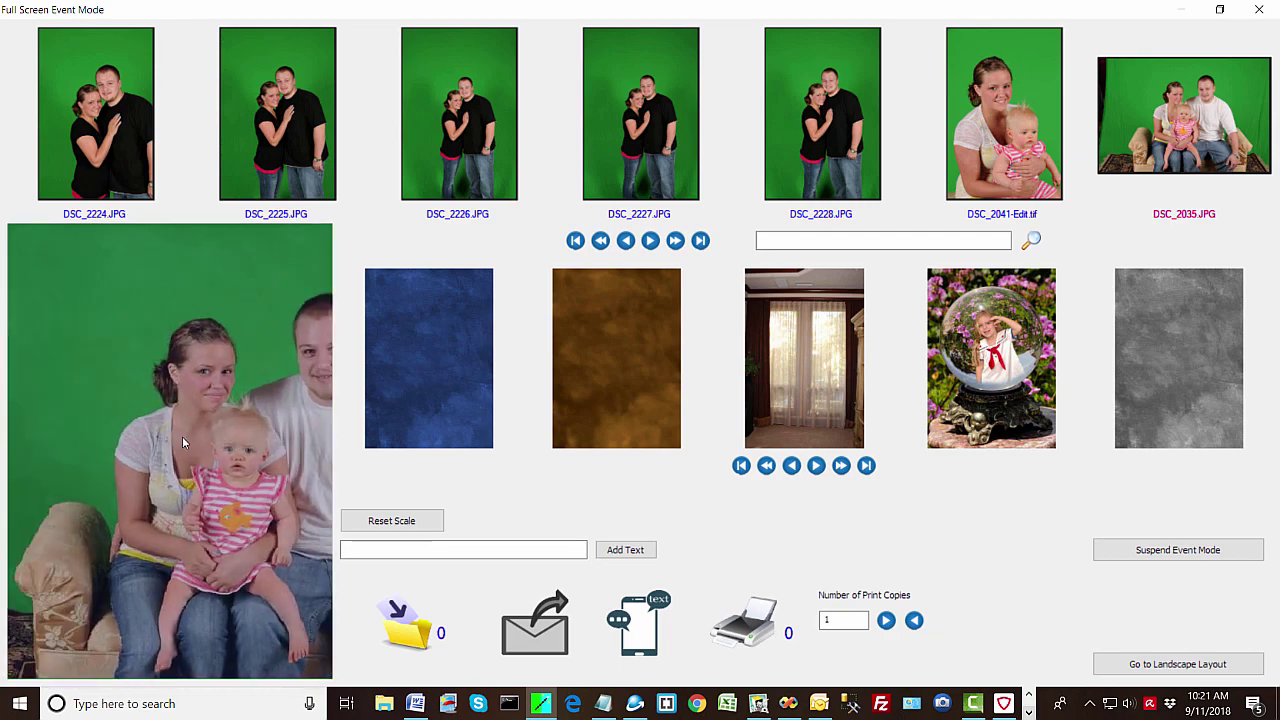
drag(182, 436, 141, 433)
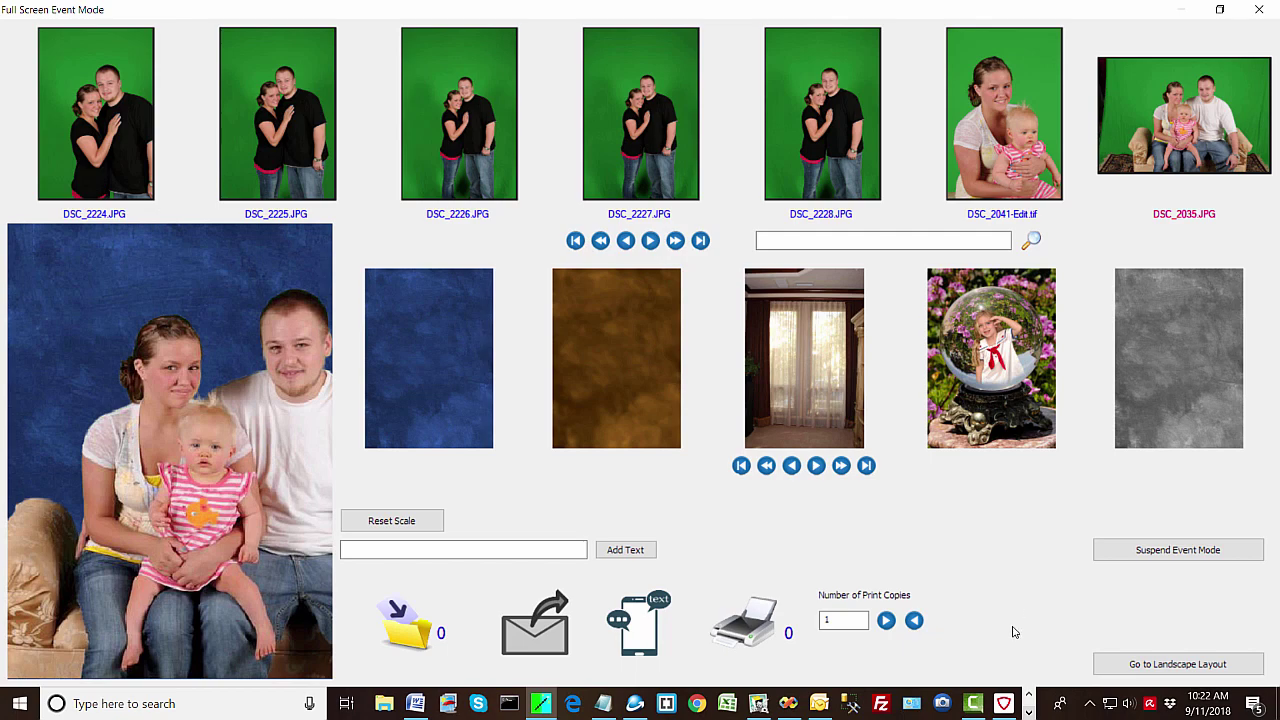
click(1163, 667)
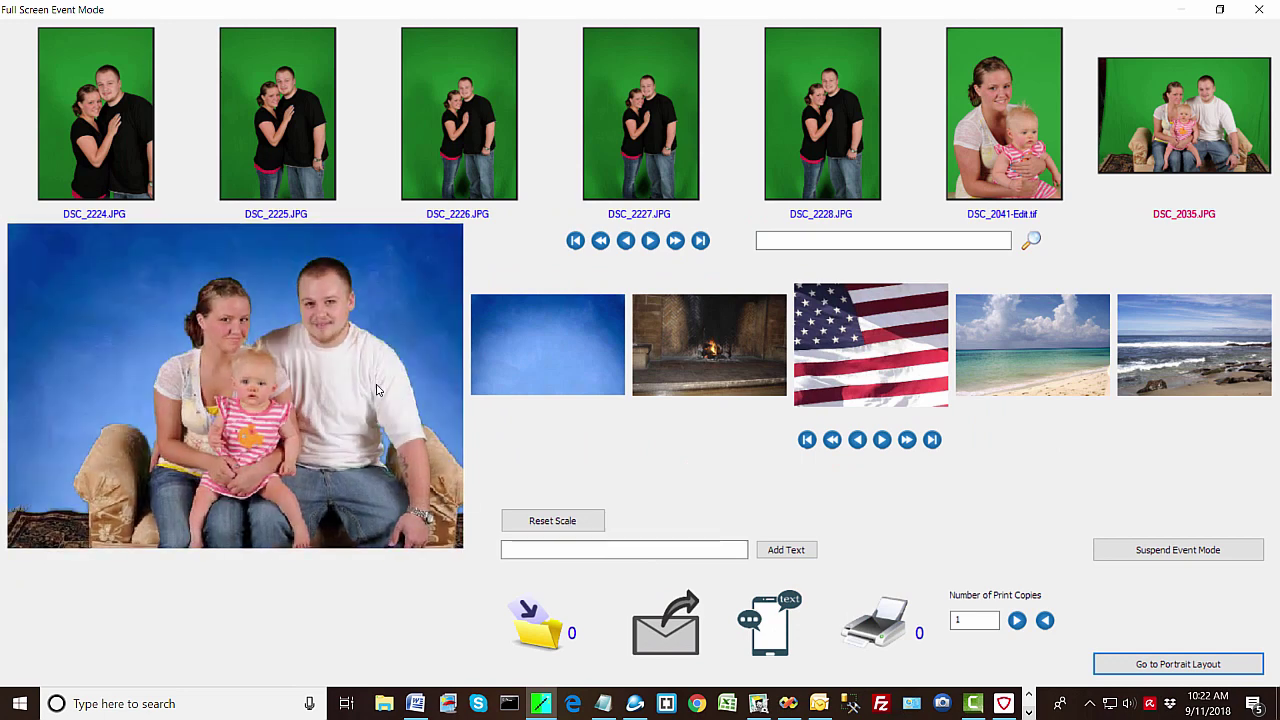
Move the sofa family up and resize them within the landscape frame
click(342, 381)
mouse_move(342, 381)
mouse_down()
mouse_move(342, 446)
mouse_move(372, 338)
mouse_move(354, 392)
mouse_up()
click(354, 360)
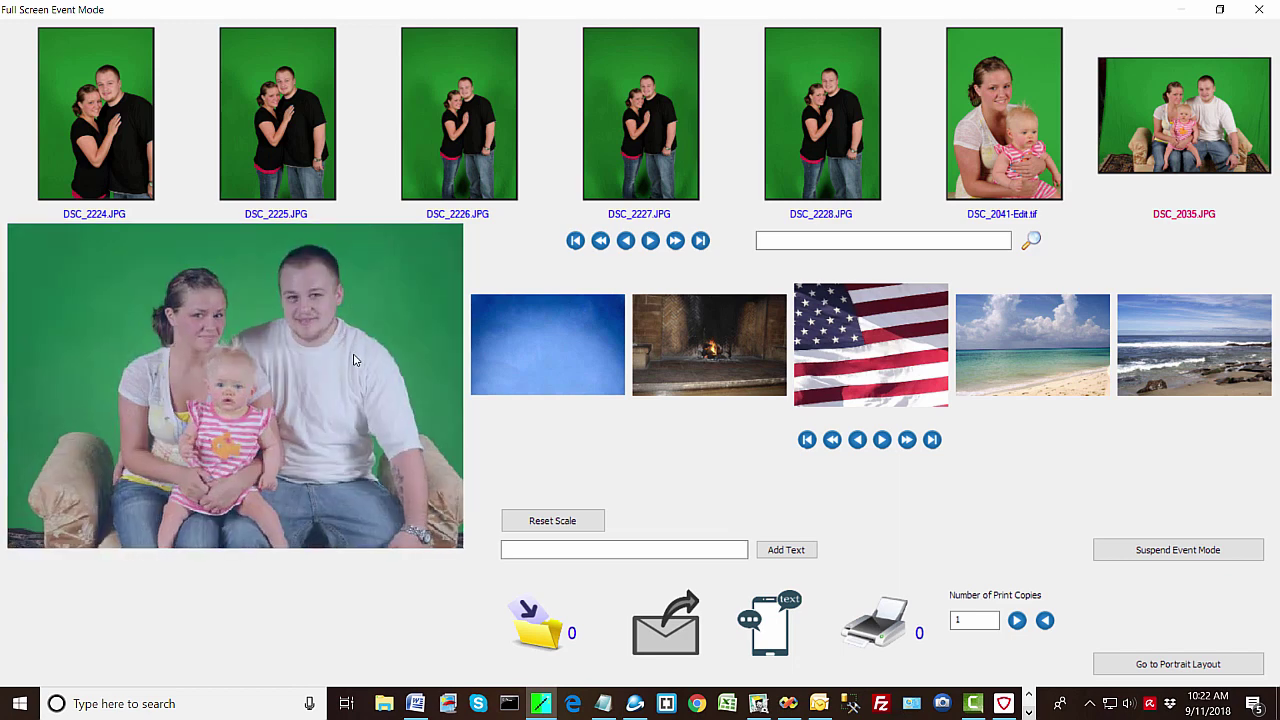
scroll(340, 404, down, 2)
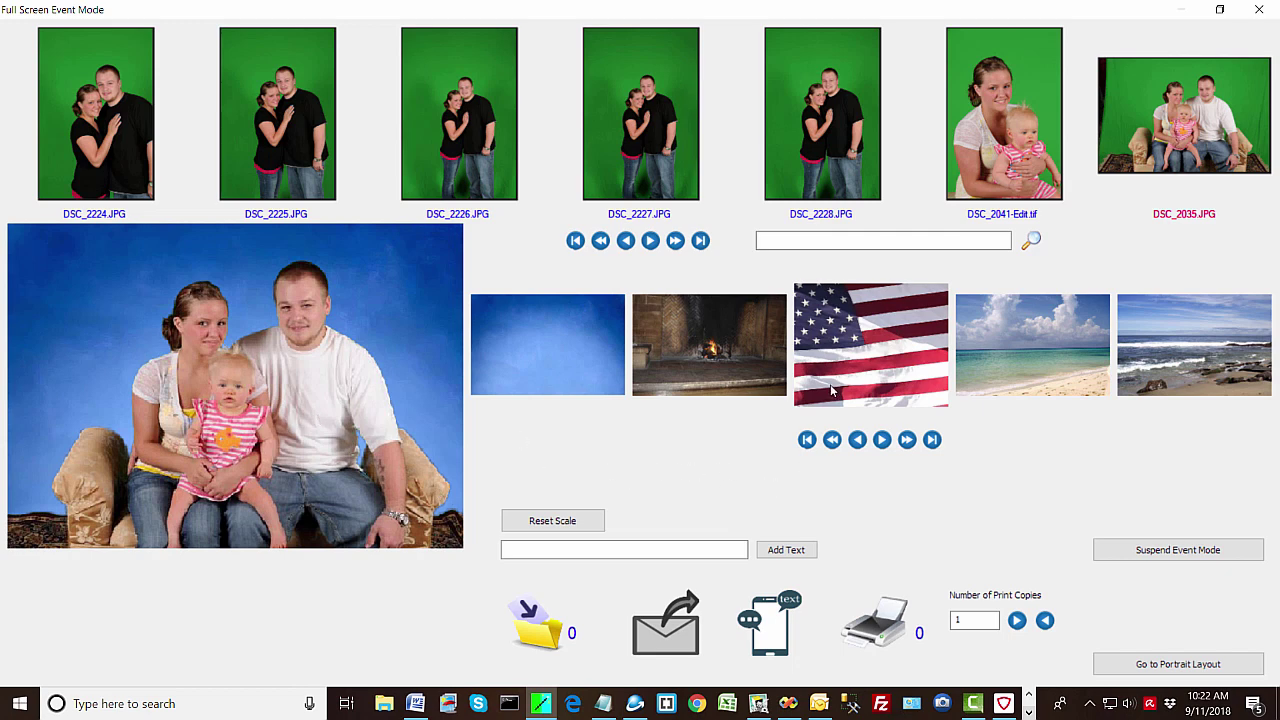
Try the fireplace and ocean backgrounds, settle on light blue, then return to portrait layout
click(735, 360)
click(1165, 367)
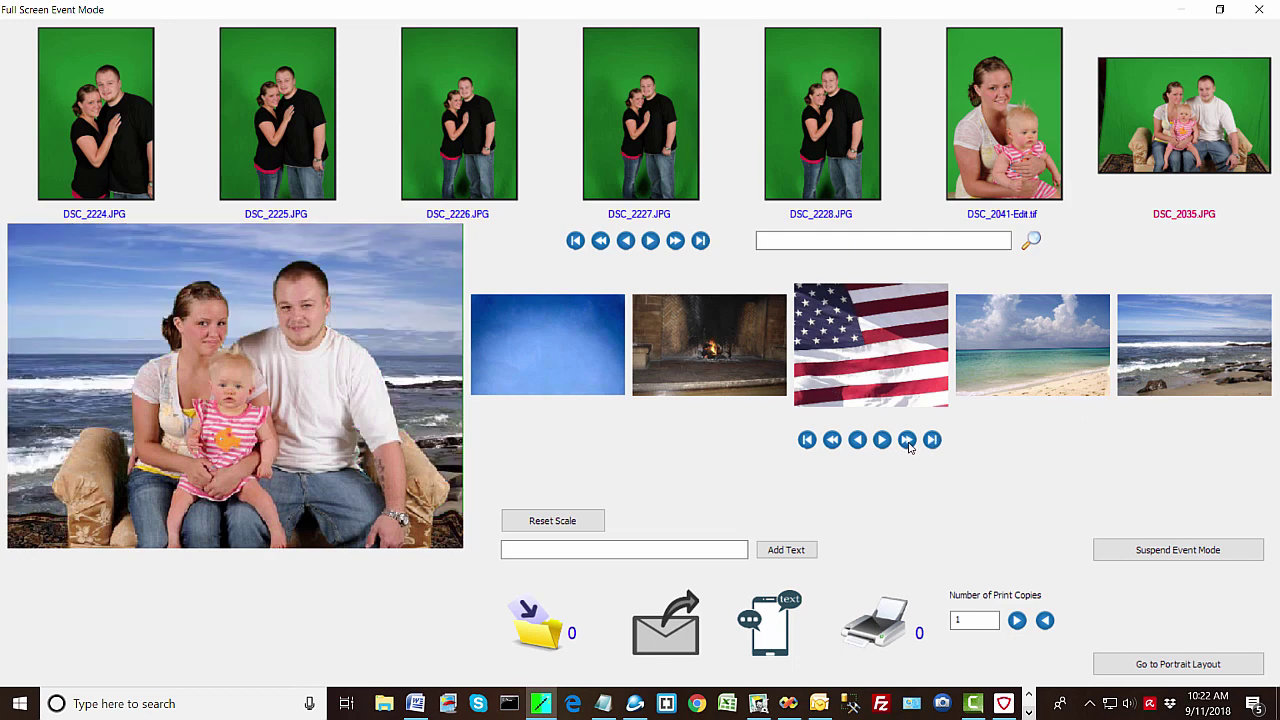
click(601, 355)
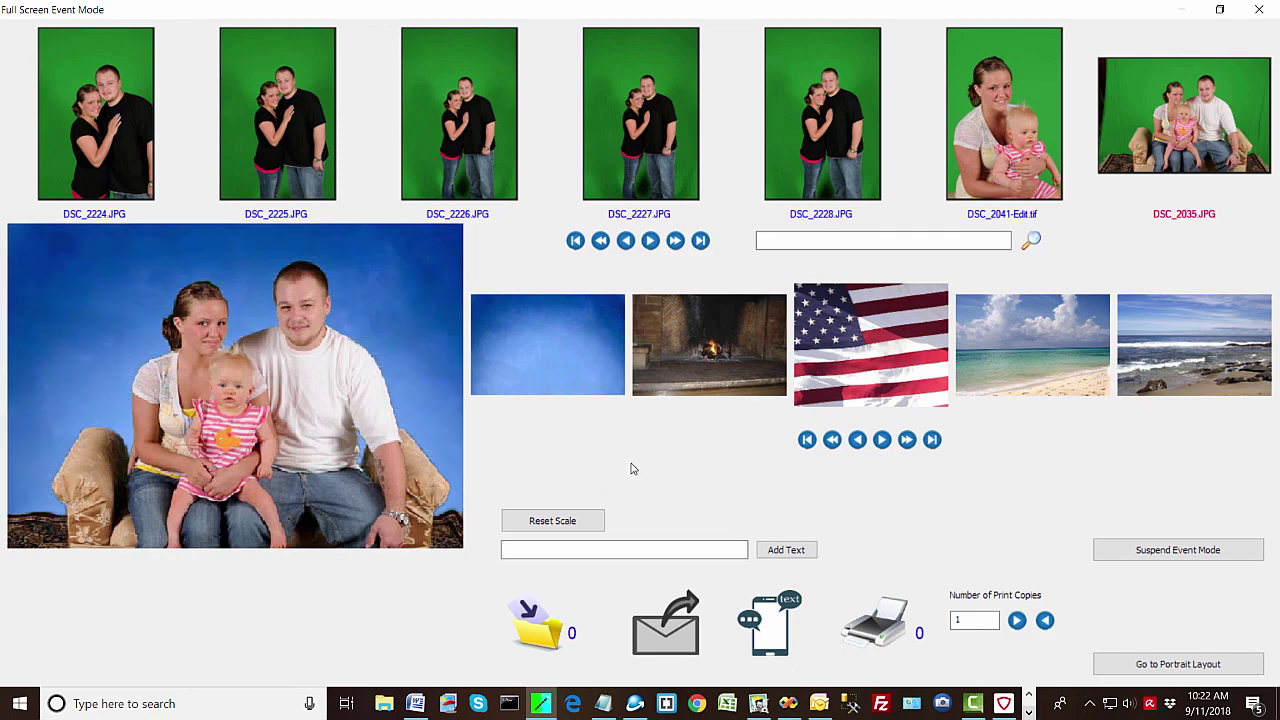
click(1155, 665)
Composite DSC_2227.JPG, reset its scale, and enlarge the couple to fill the blue backdrop
click(680, 181)
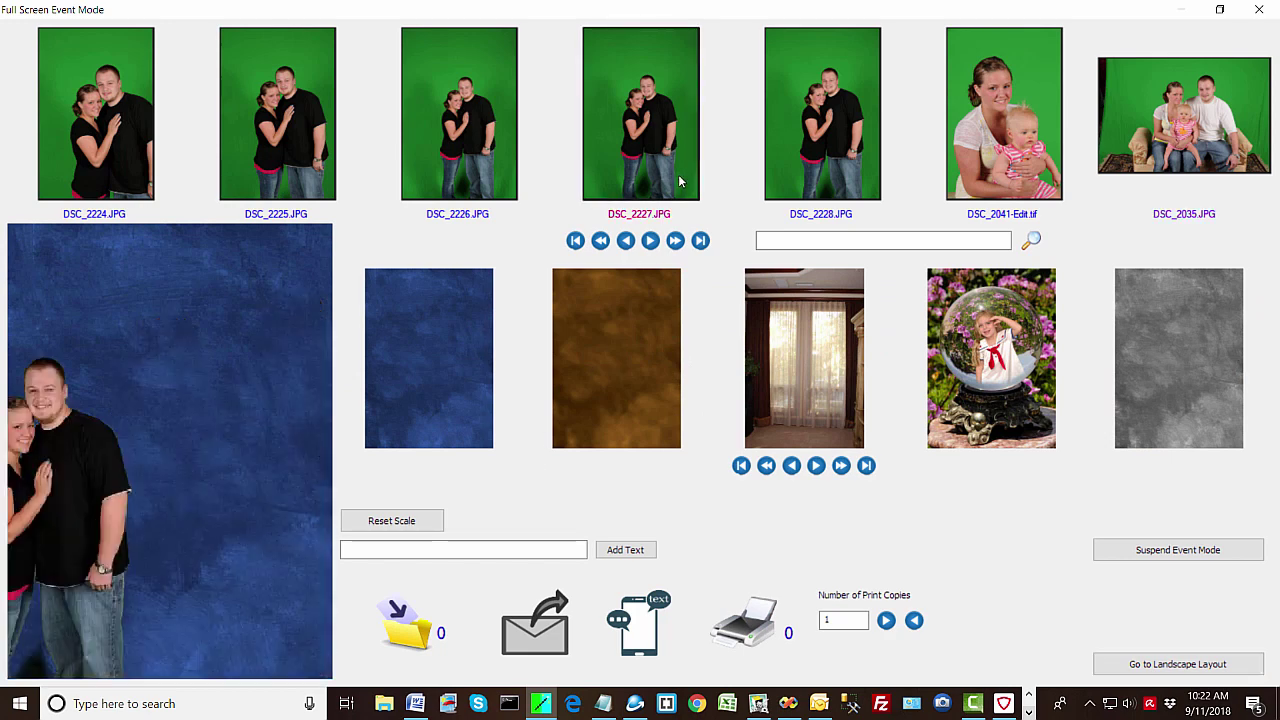
click(411, 525)
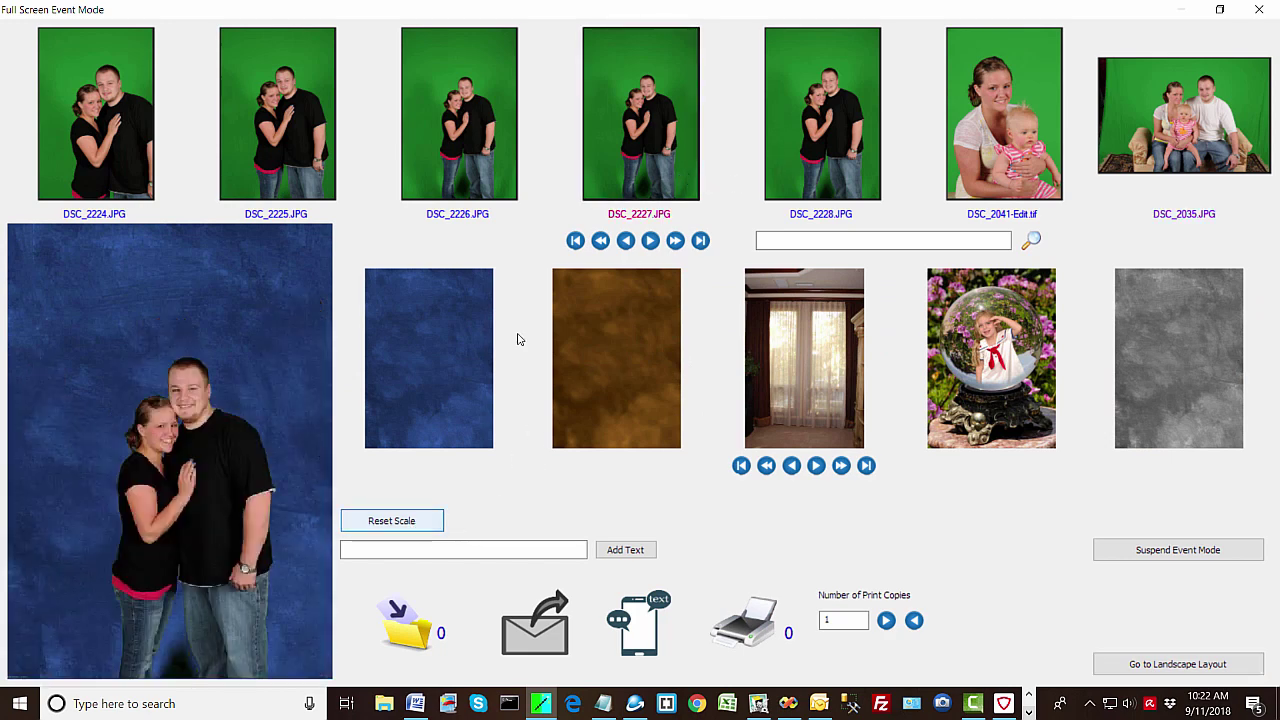
scroll(257, 362, up, 2)
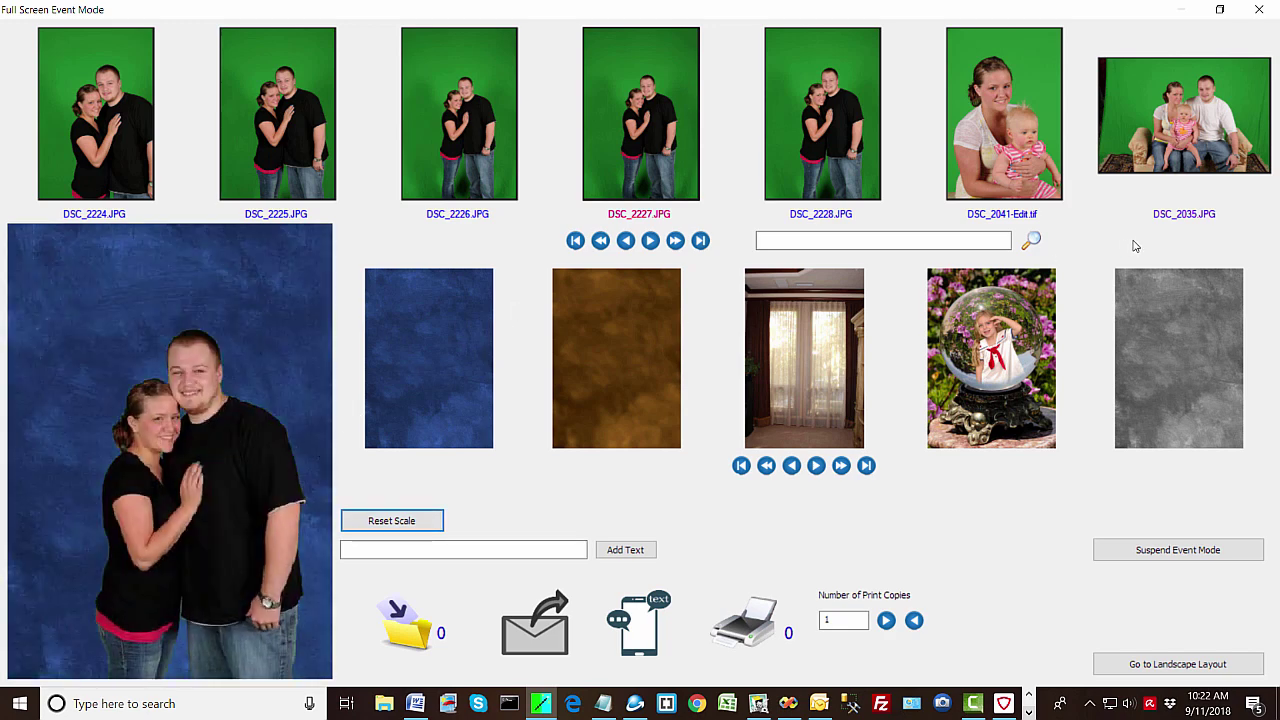
Put DSC_2041-Edit.tif on the blue backdrop and reset it to default scale
click(1017, 157)
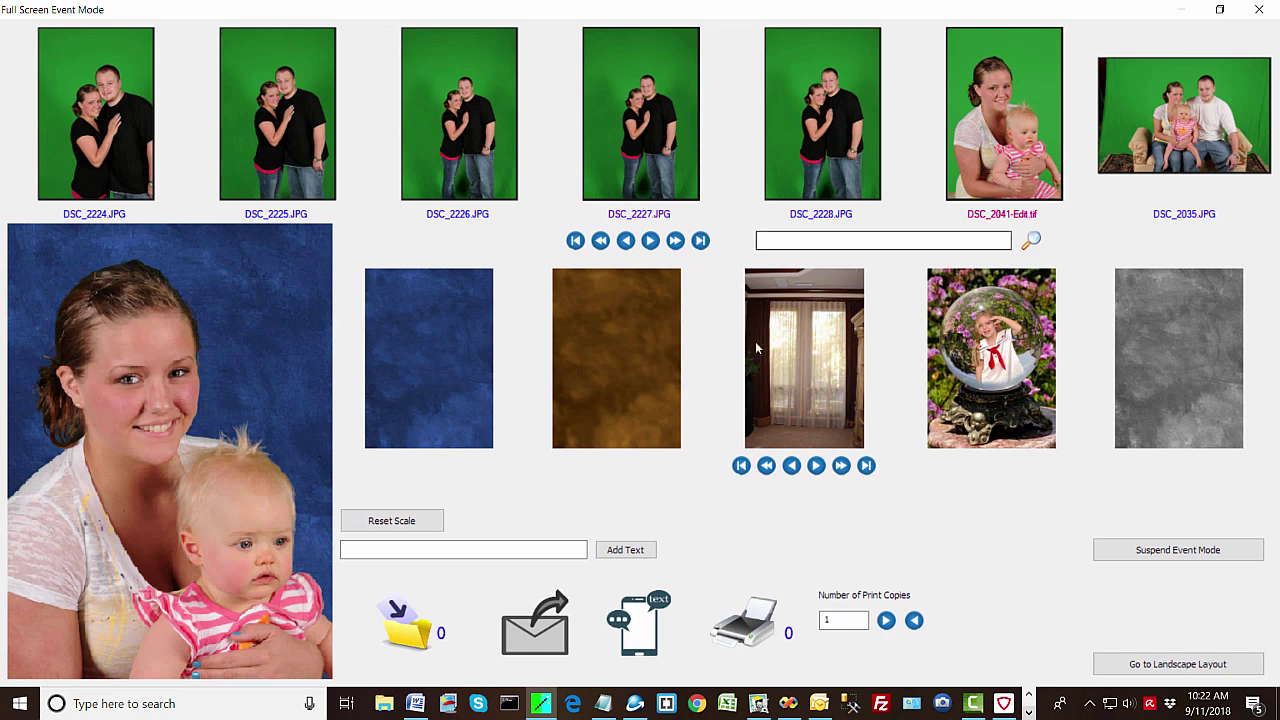
click(411, 526)
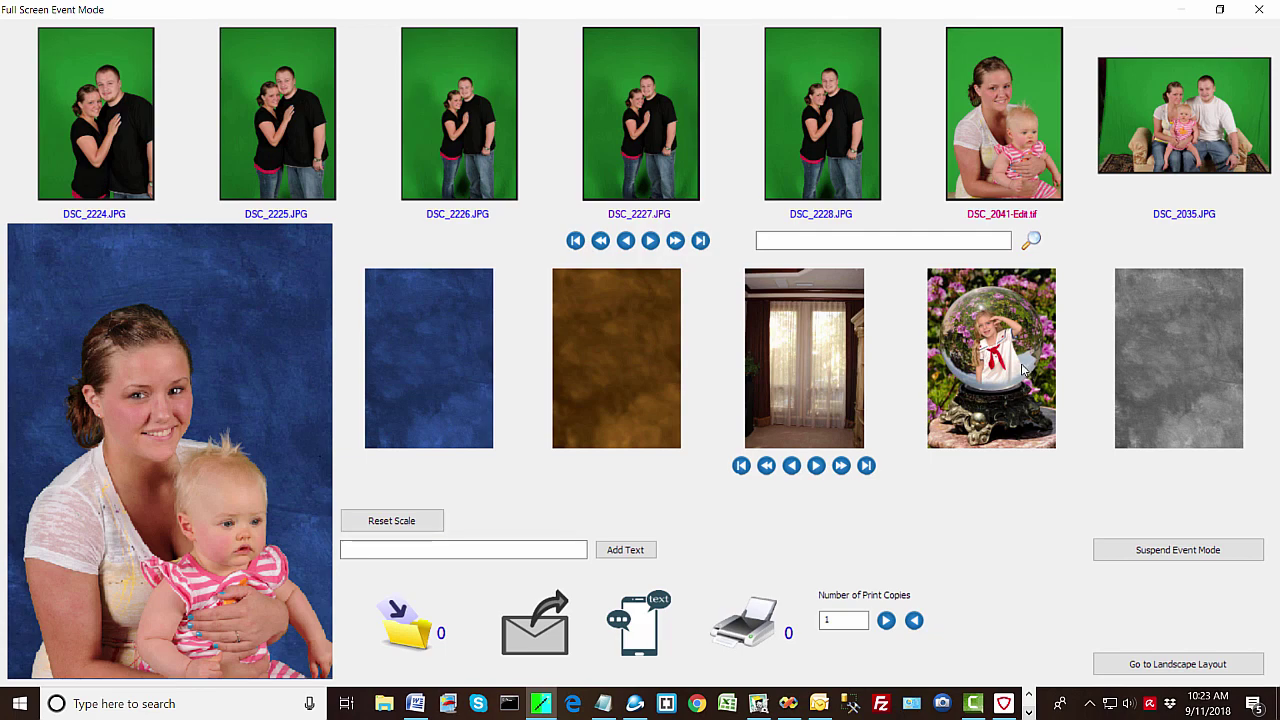
Preview them in the crystal-ball garden scene, then switch to the brown backdrop at full scale
click(1022, 370)
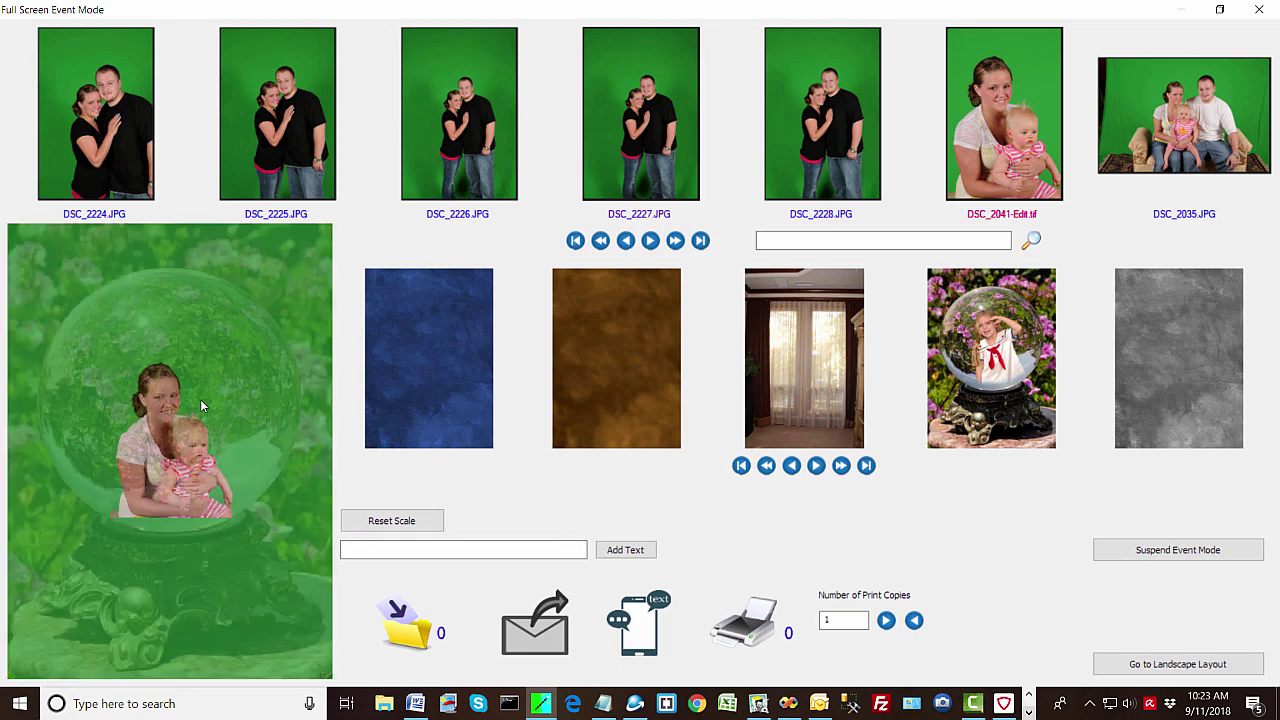
scroll(205, 375, up, 5)
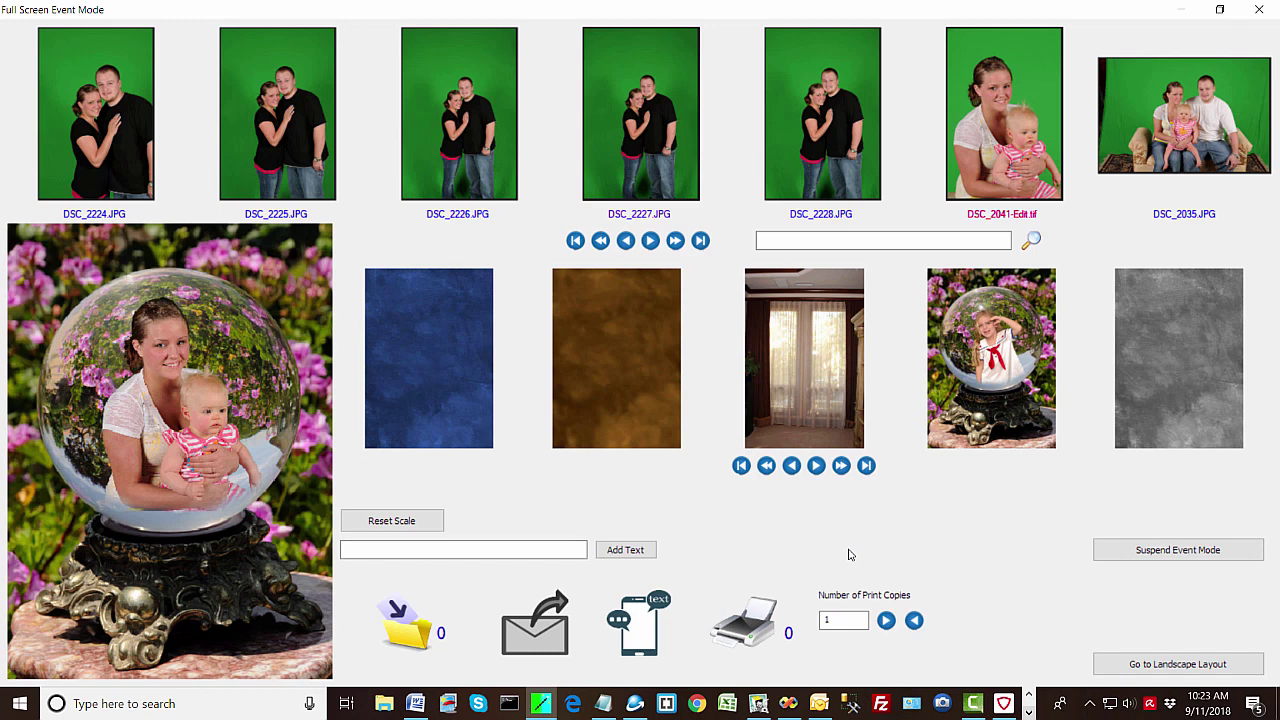
click(636, 415)
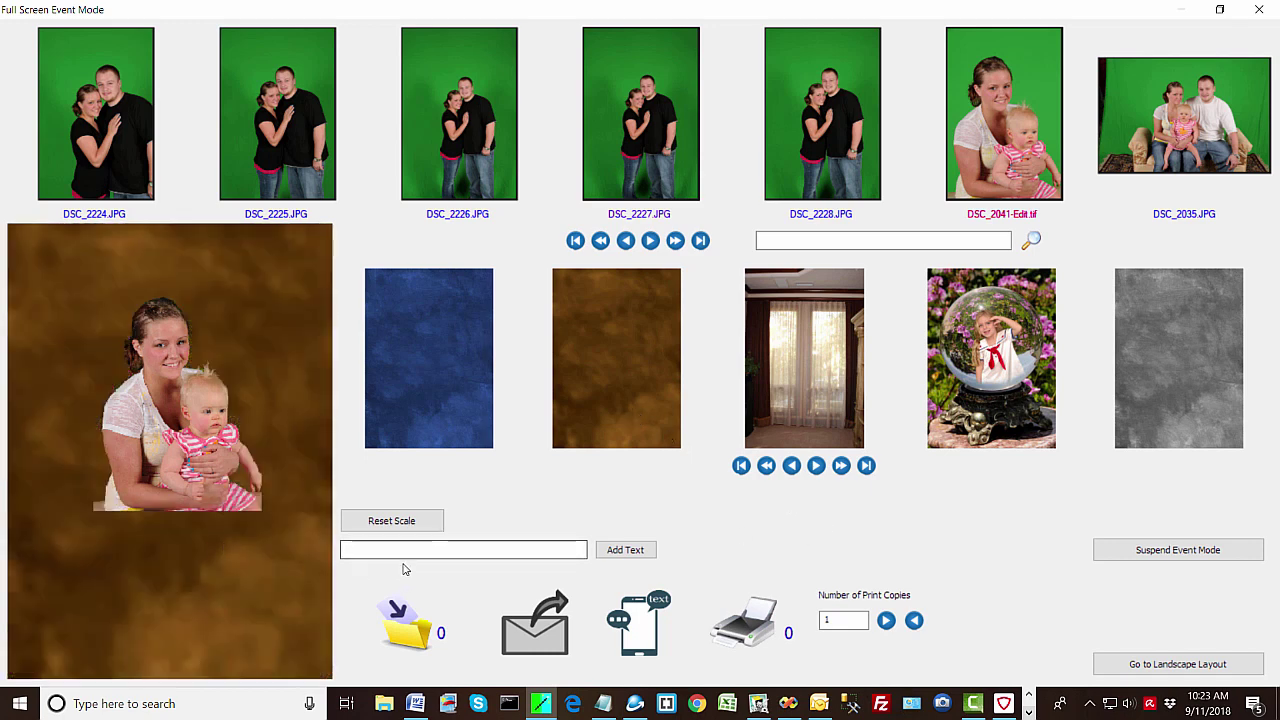
click(408, 524)
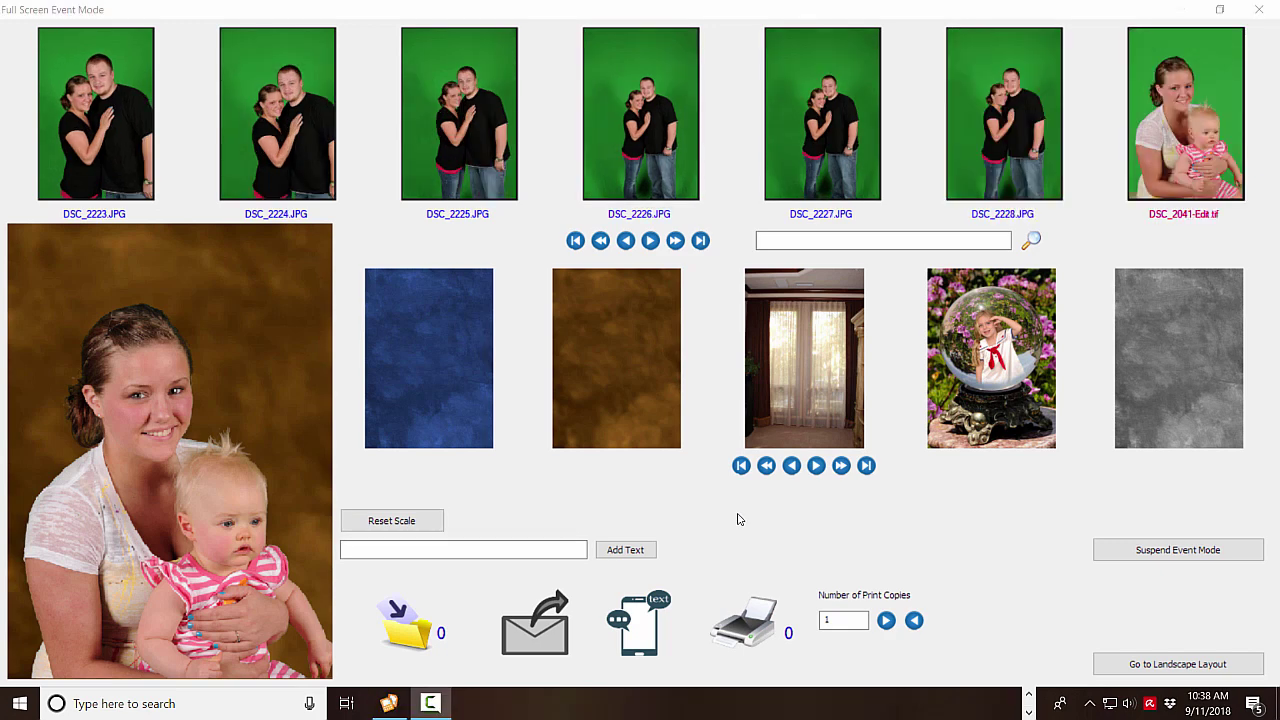
Add the caption 'Hi from Mom' and drag it to the top-left of the photo
click(377, 548)
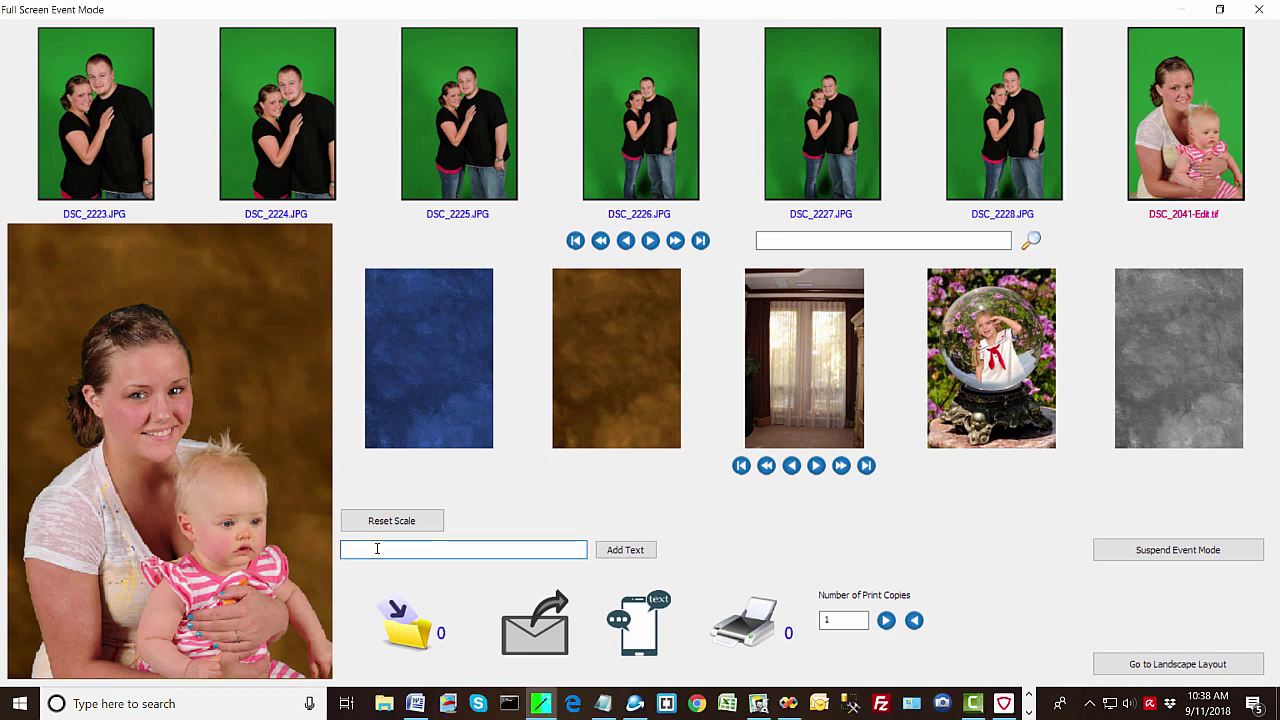
text(Hi from Mom)
click(650, 550)
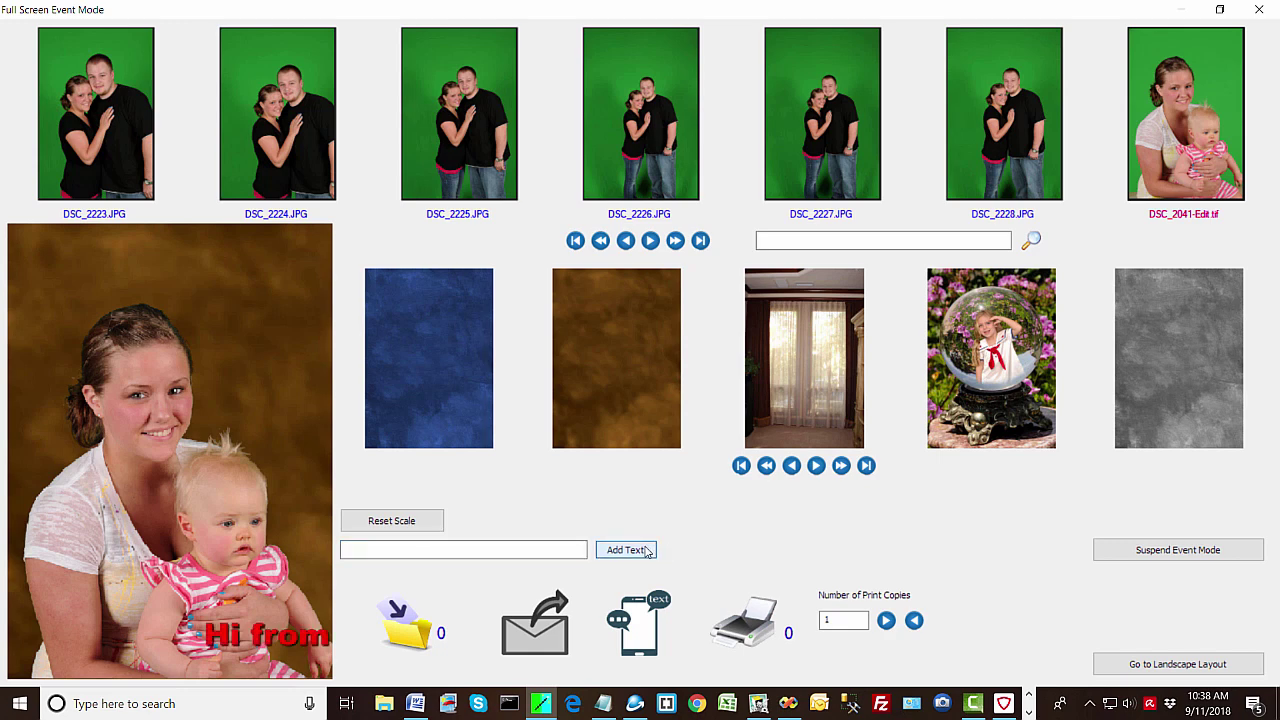
drag(230, 632, 135, 279)
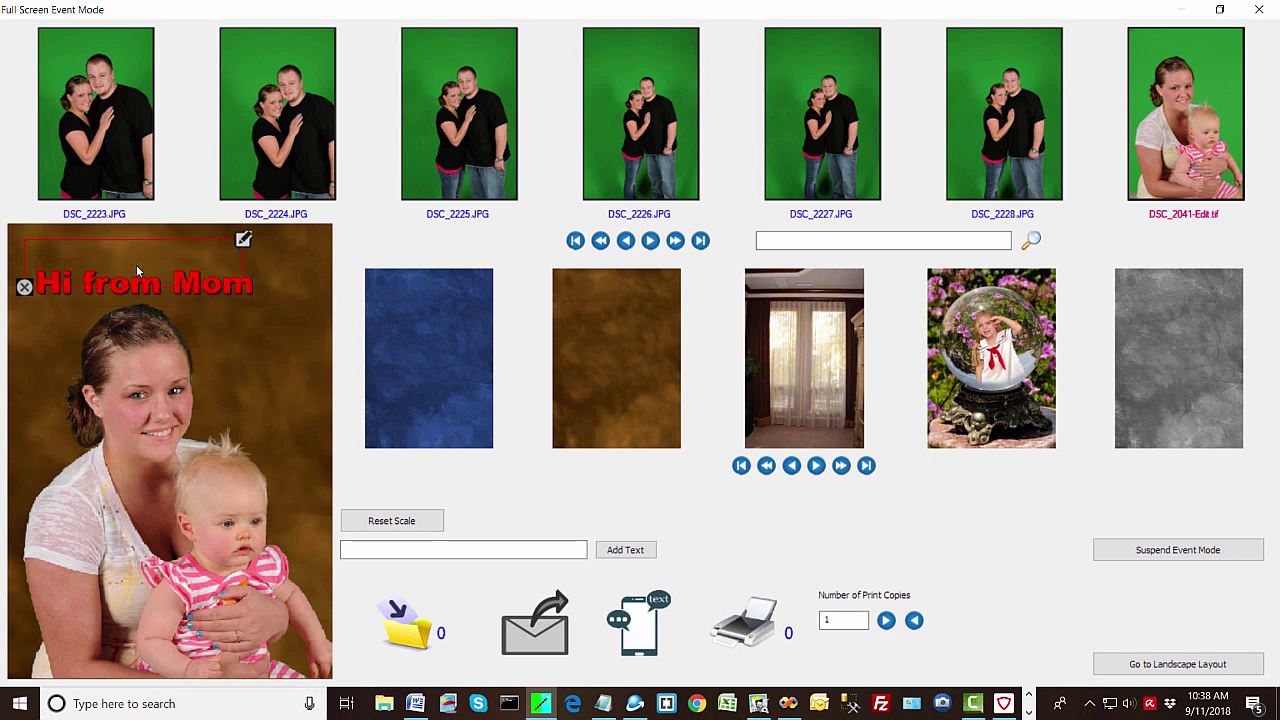
drag(148, 288, 136, 267)
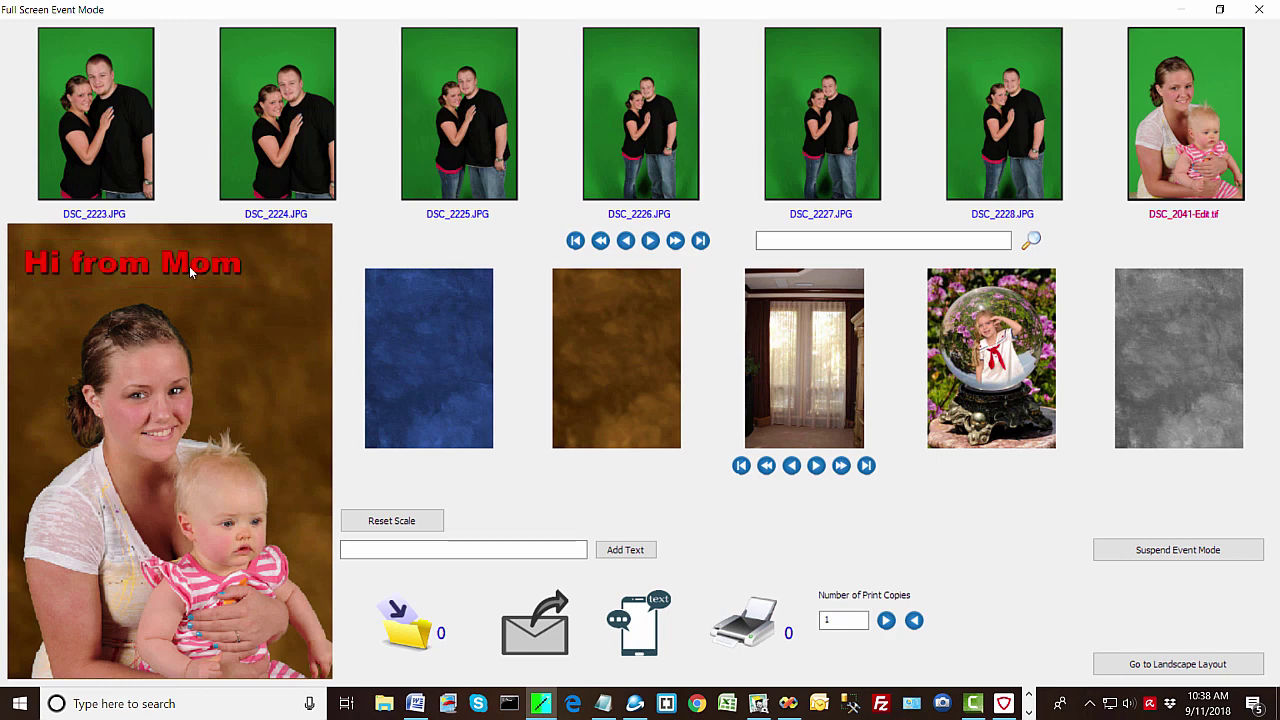
Set the 'Hi from Mom' caption's font colour to White and deselect it
click(243, 240)
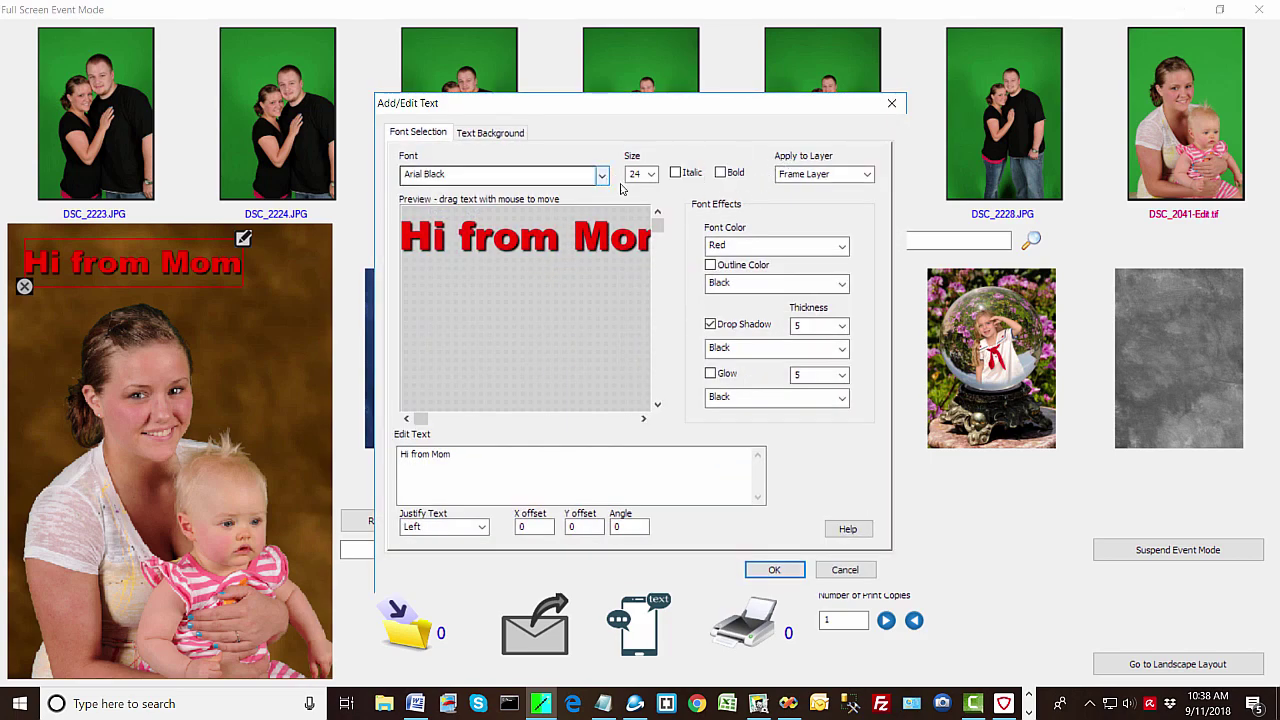
click(841, 248)
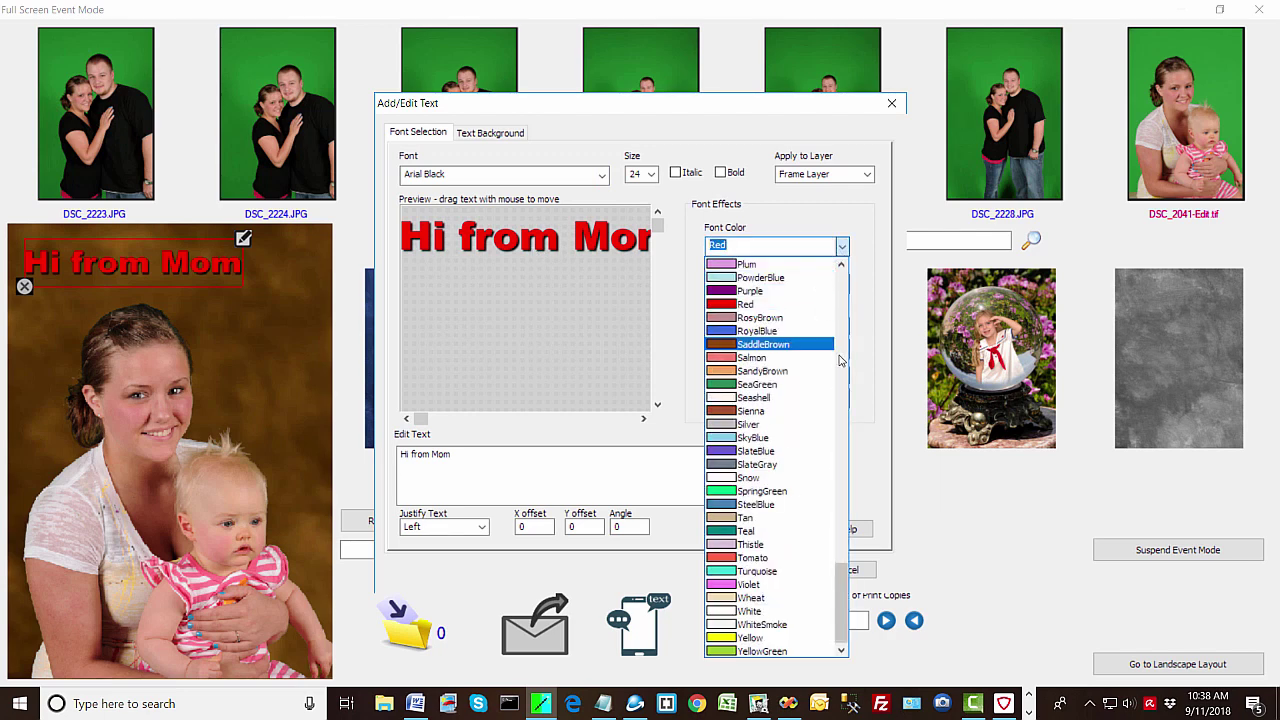
click(810, 615)
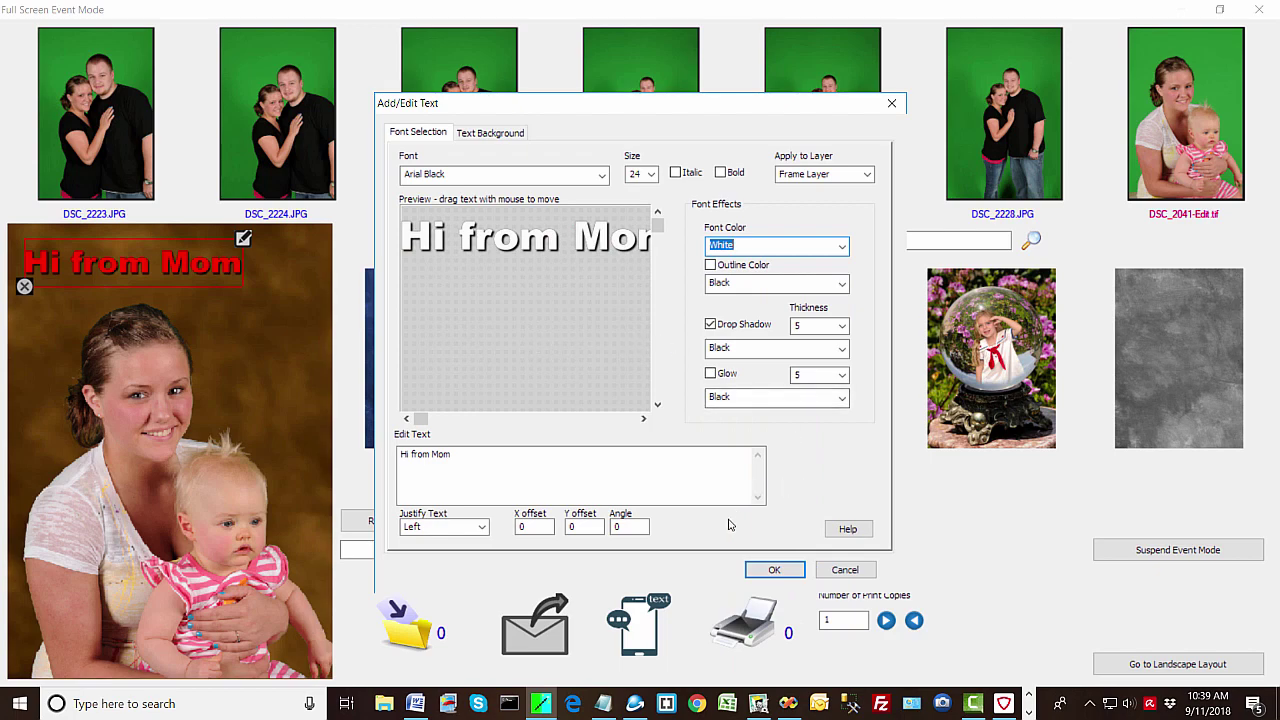
click(773, 570)
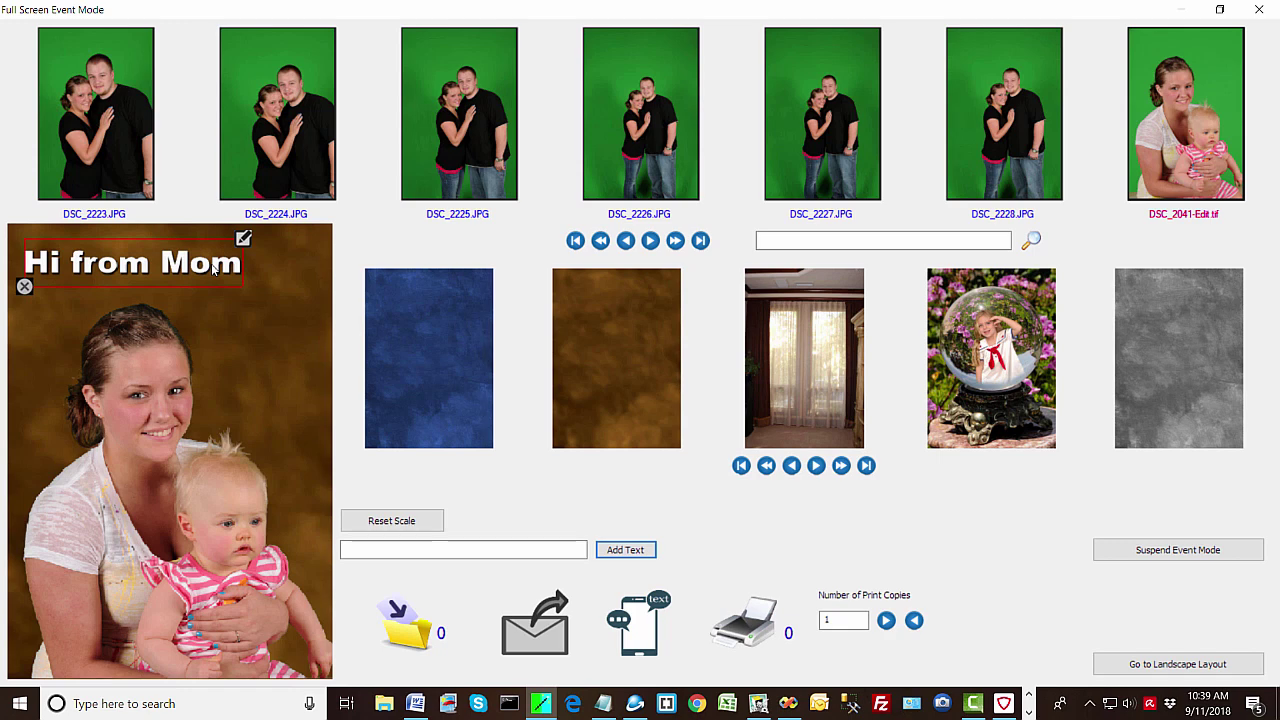
click(258, 328)
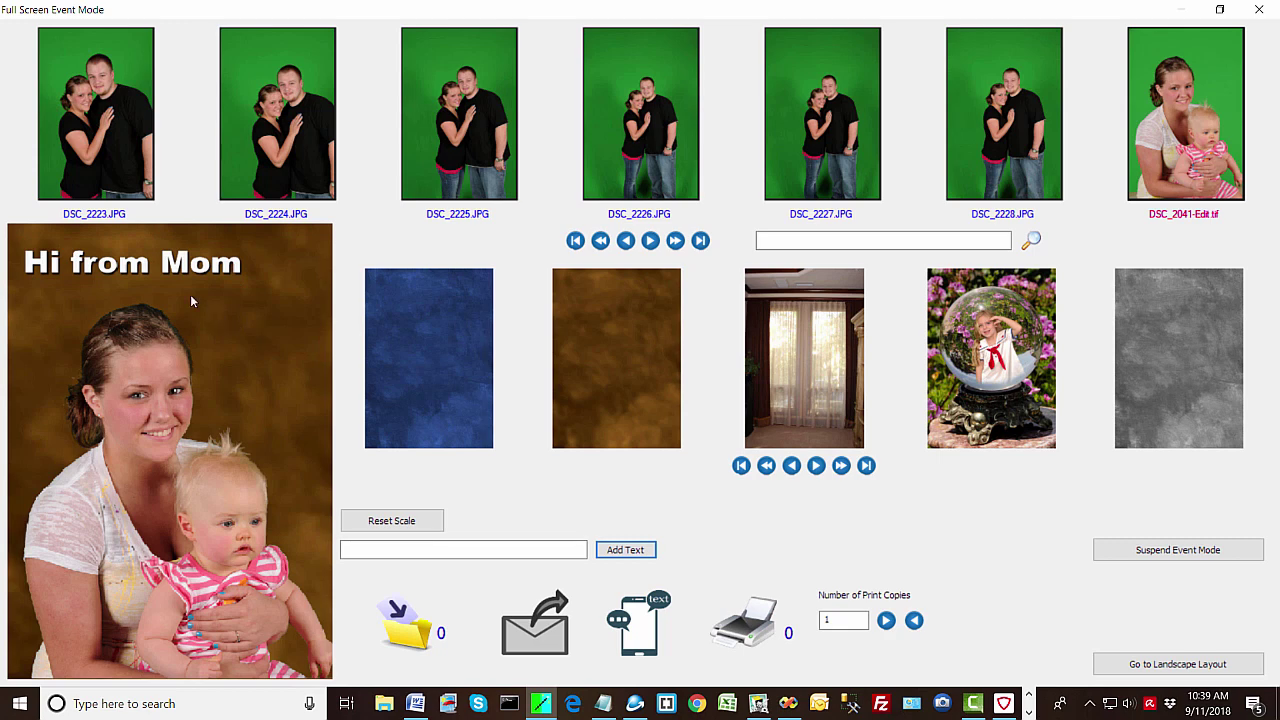
Stamp a <<filename>> caption onto the preview
click(381, 551)
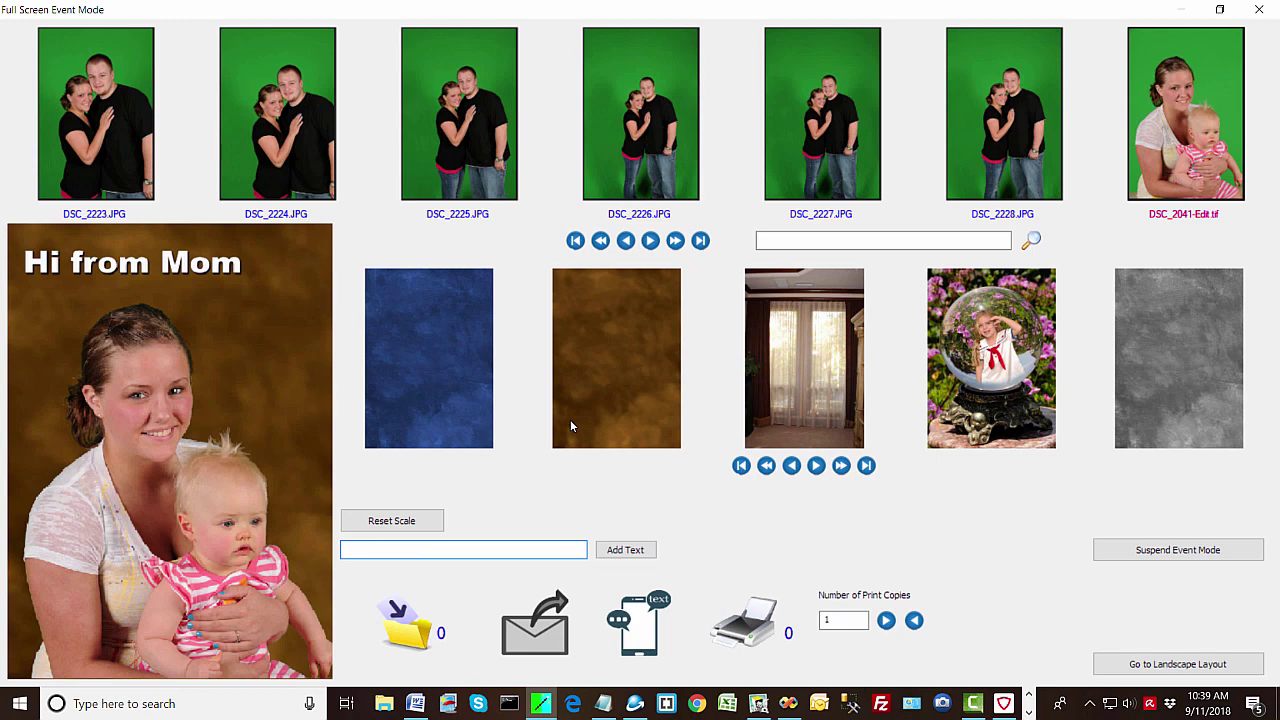
text(<<filename>>)
click(633, 552)
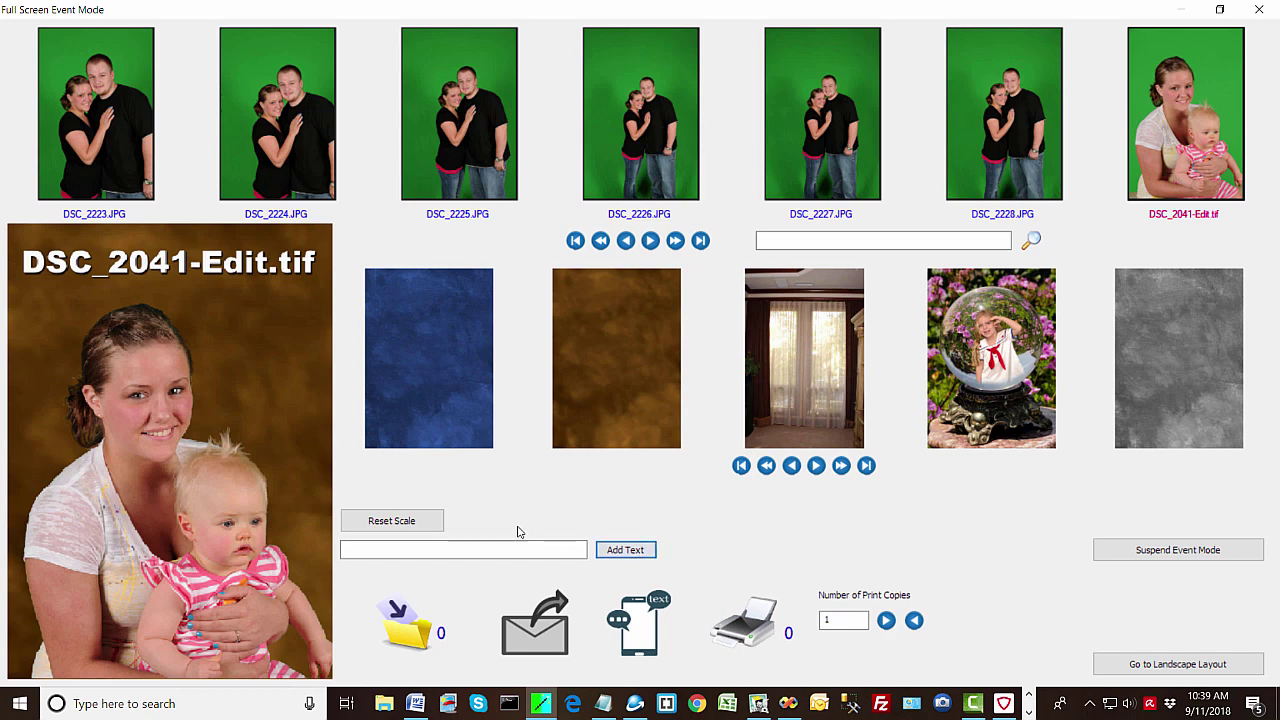
Add a <<filenumber>> caption tag to the photo
click(435, 548)
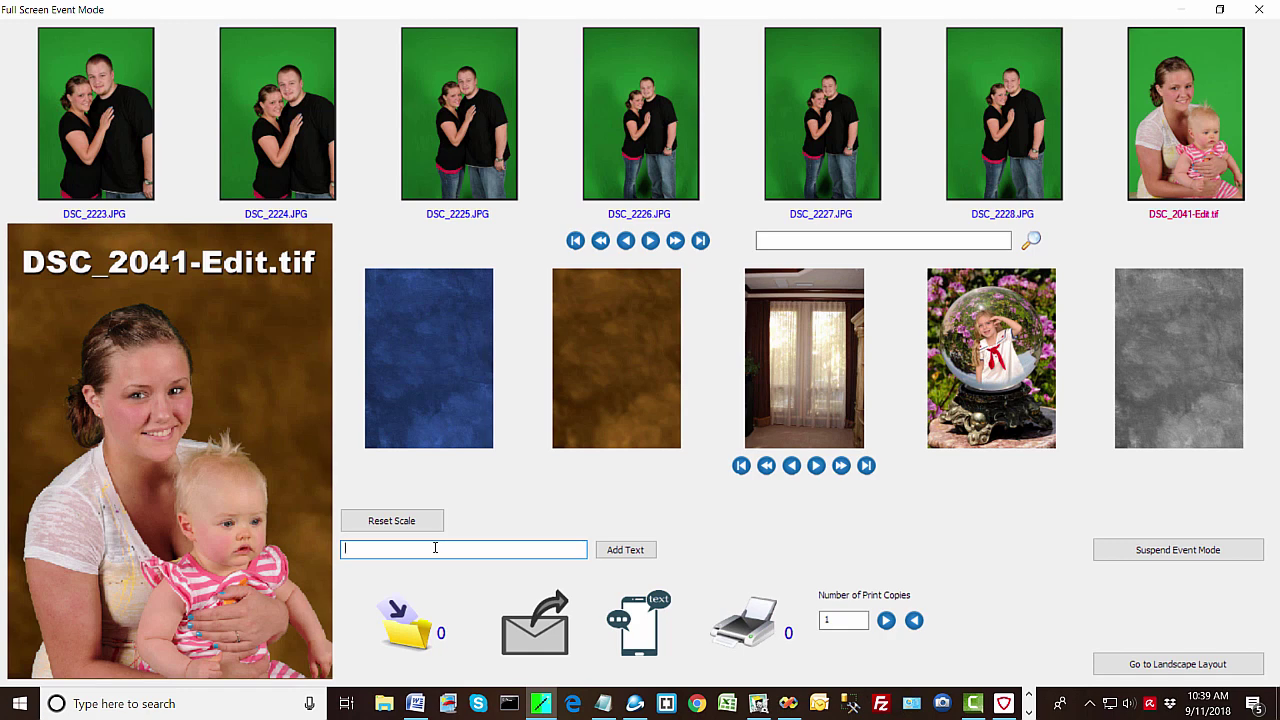
text(<<filenumber>>)
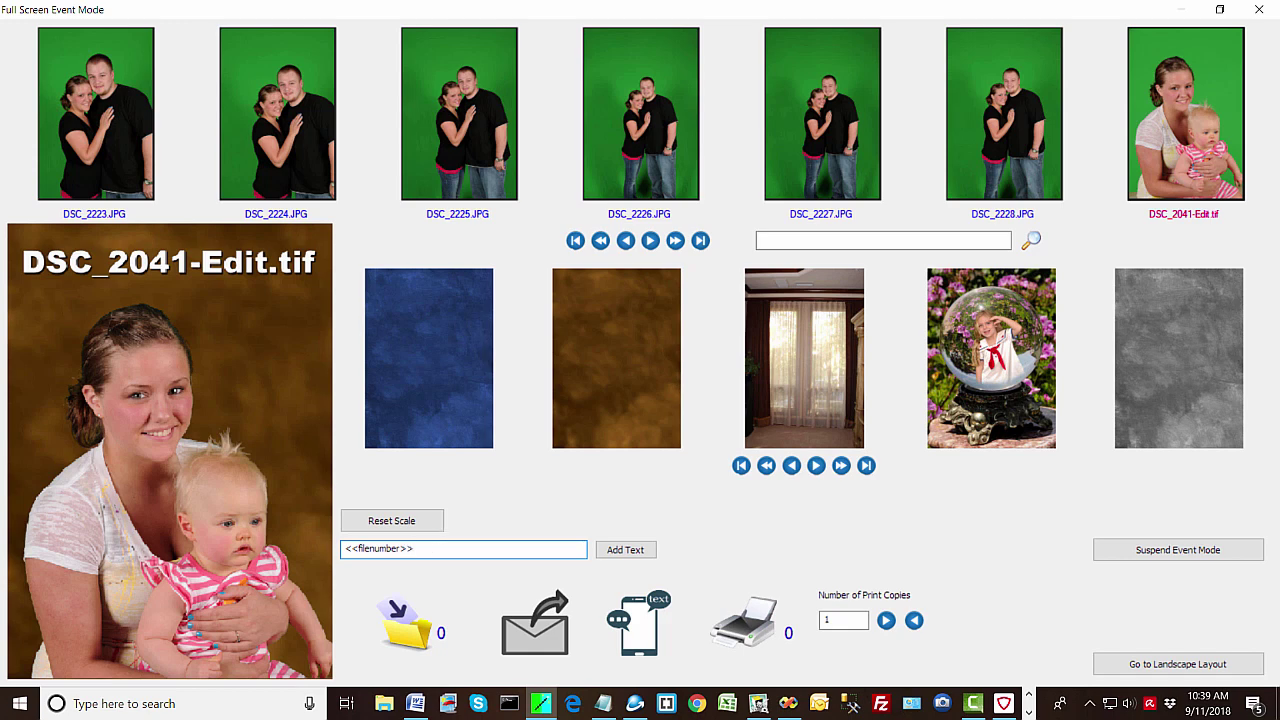
click(637, 551)
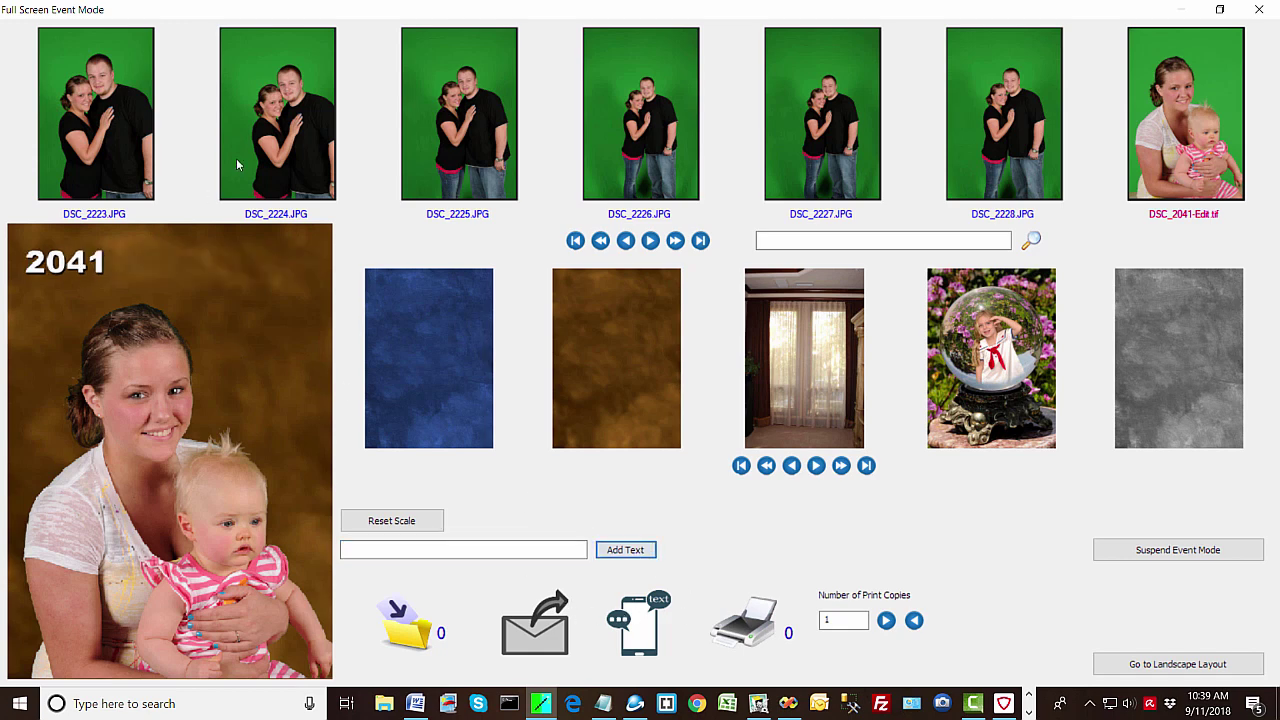
Check the number caption on DSC_2224 and DSC_2223, then jump to the first thumbnail page
click(279, 146)
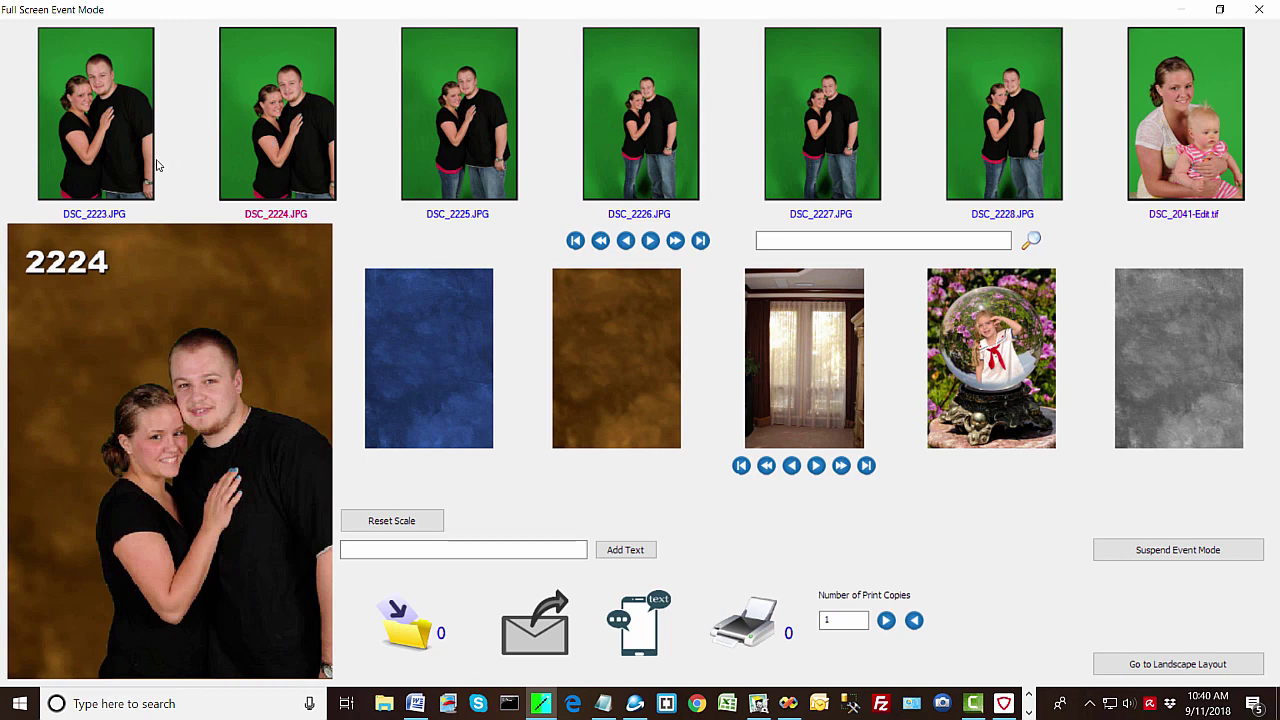
click(120, 165)
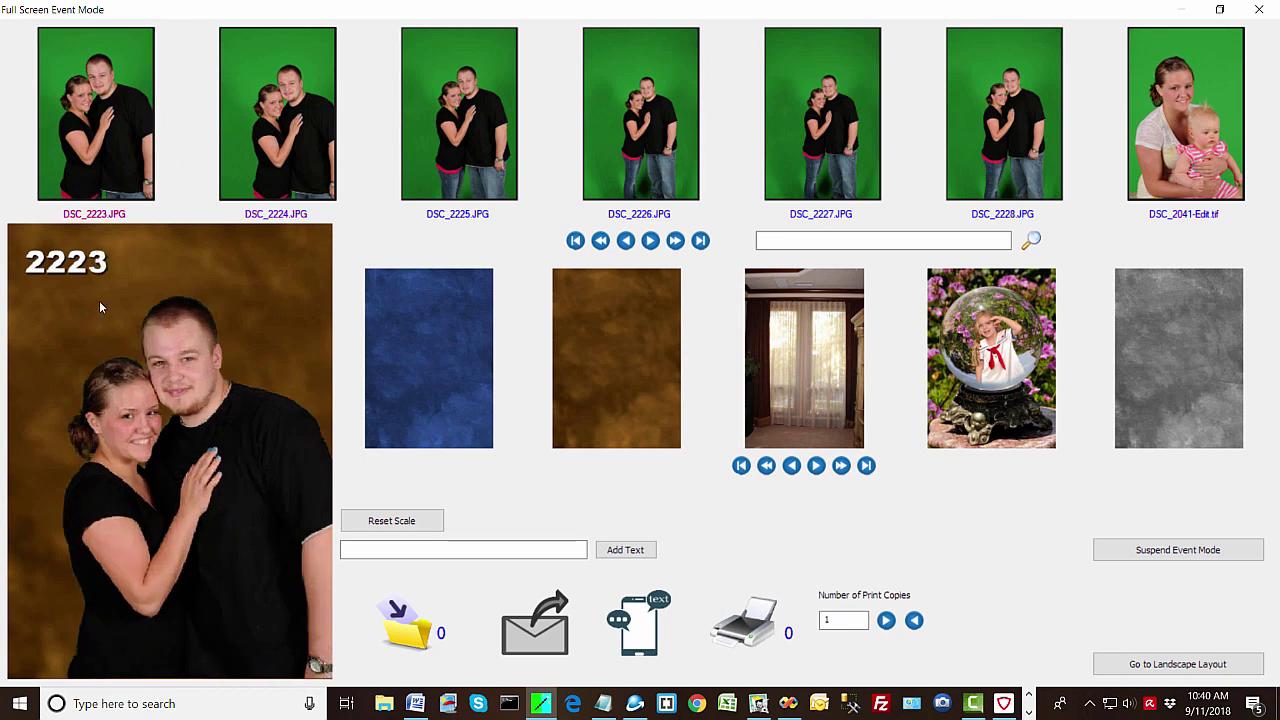
click(229, 166)
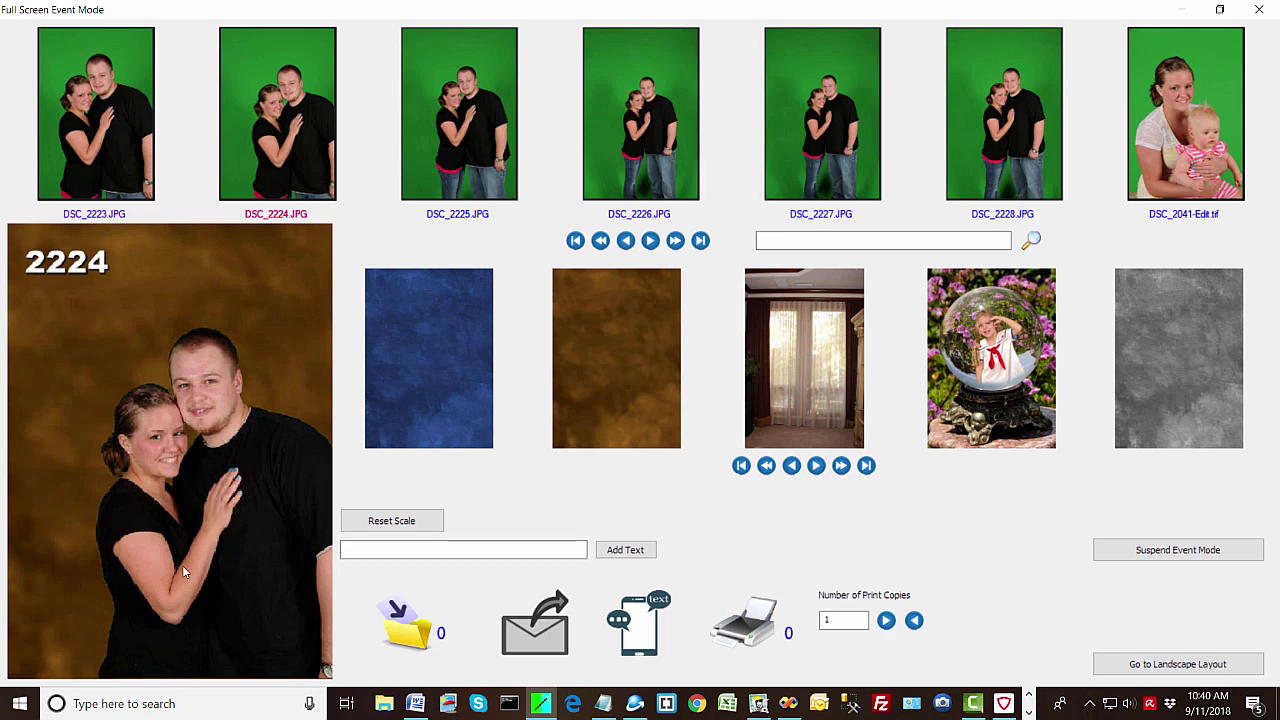
click(110, 145)
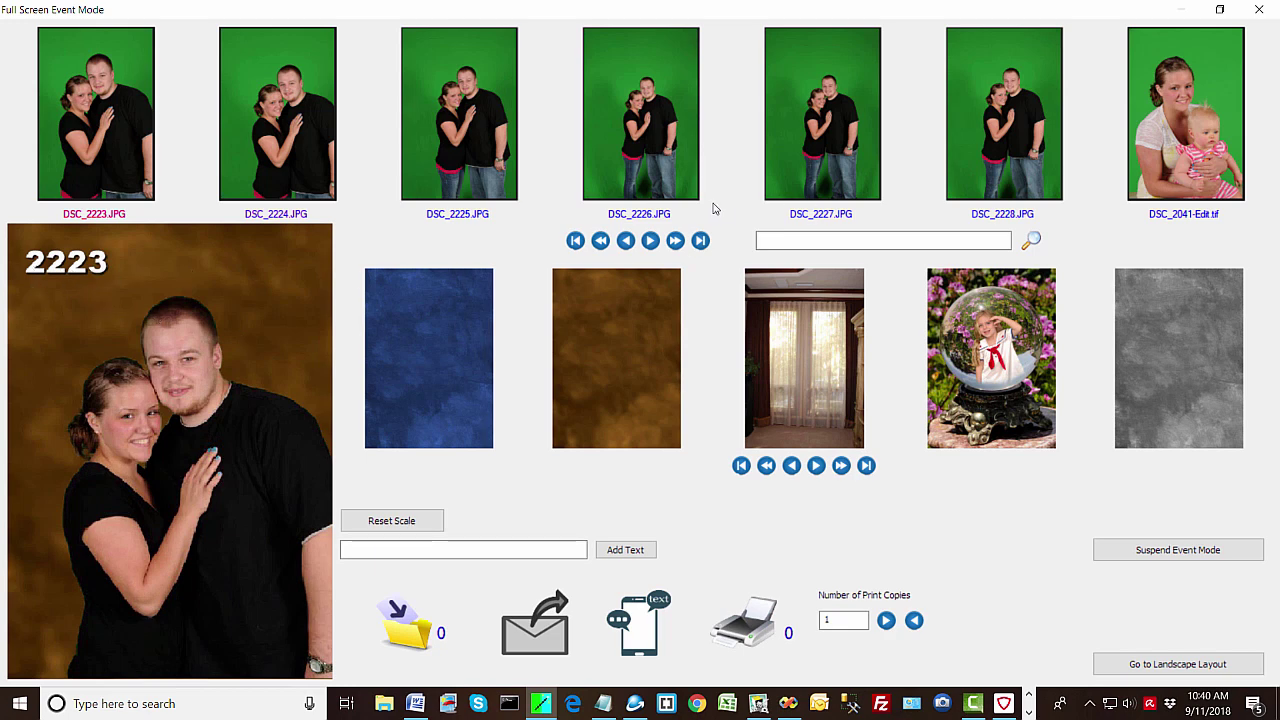
click(576, 241)
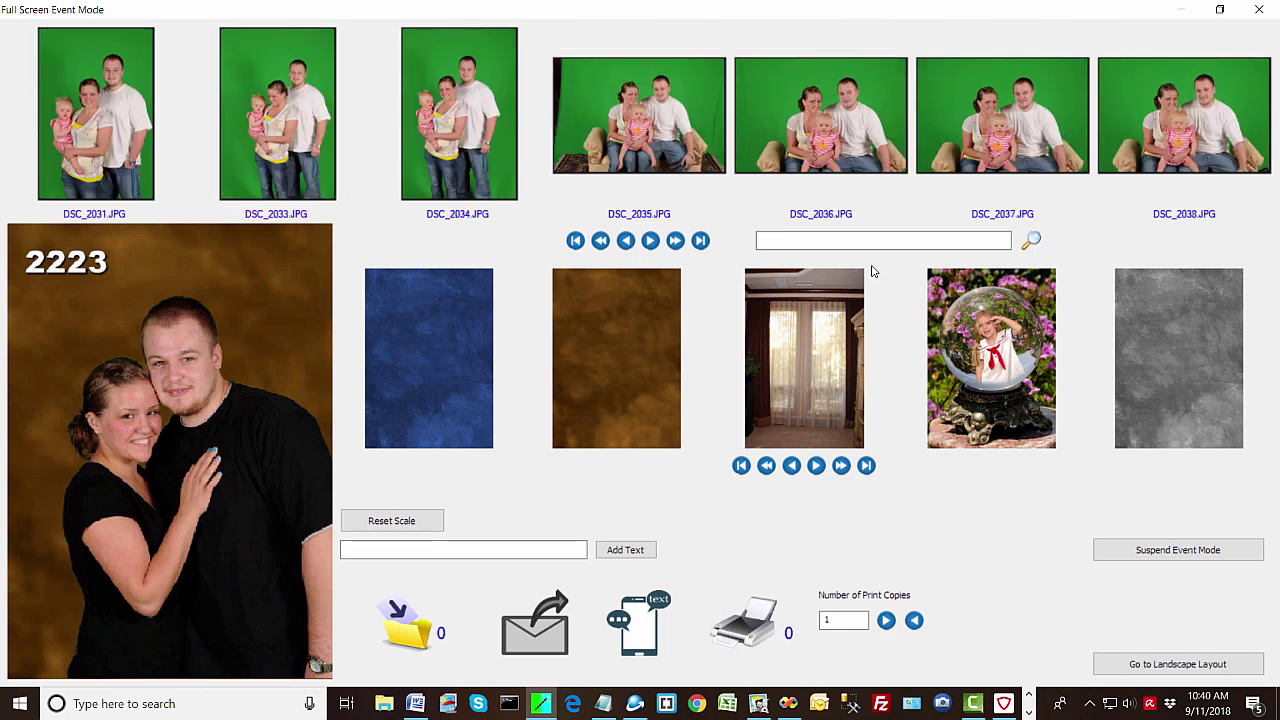
Search the photo strip for 2223
click(828, 243)
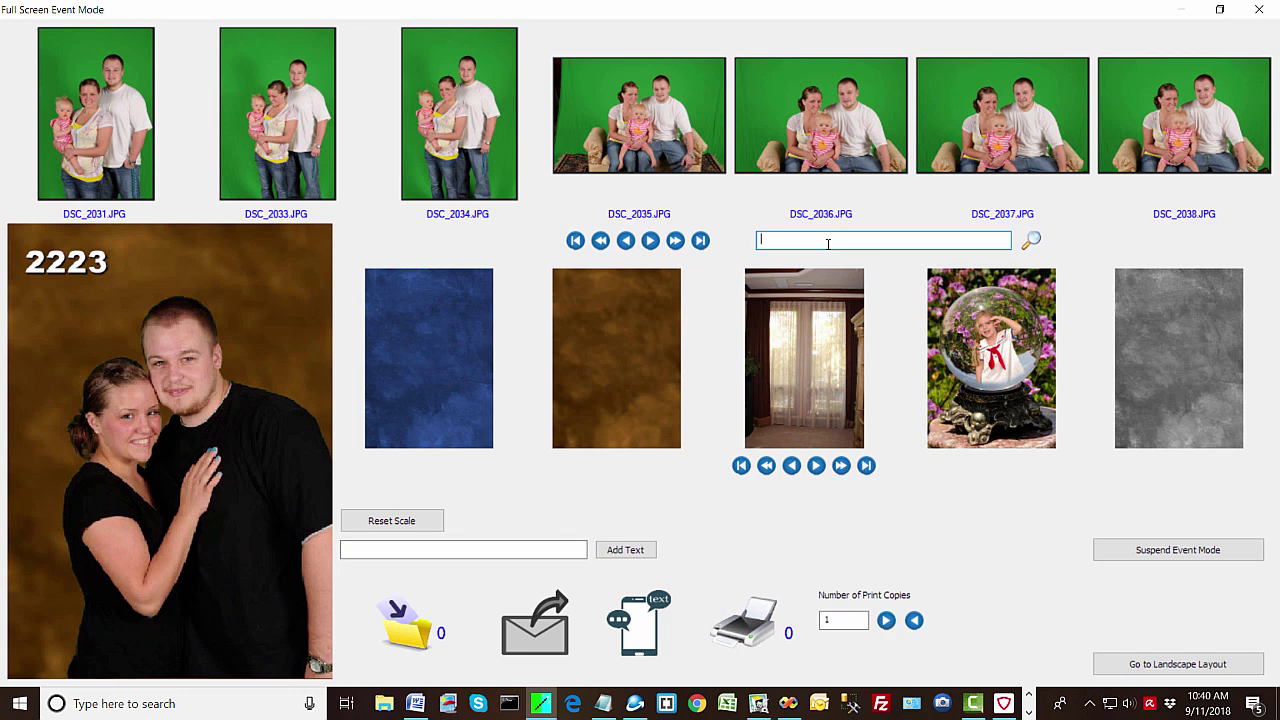
text(22)
text(23)
click(1032, 241)
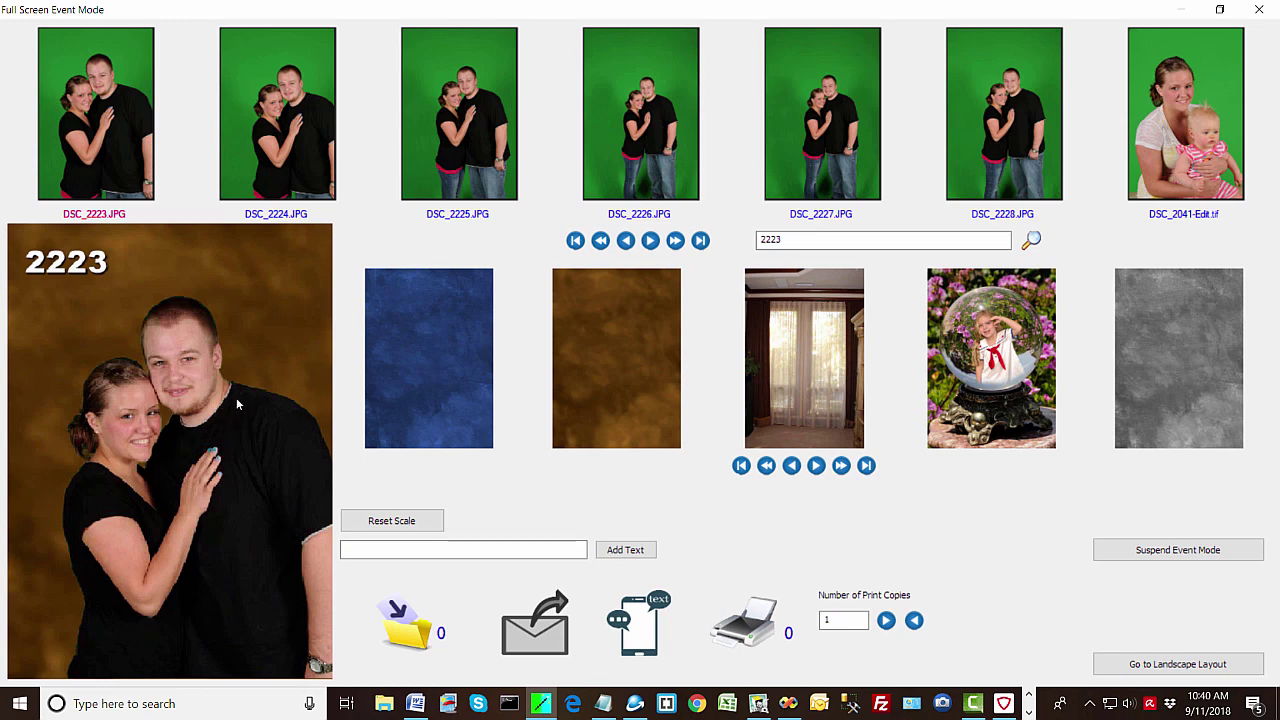
Save the captioned 2223 composite, start an email address, then close the email dialog unsent
click(425, 633)
click(549, 648)
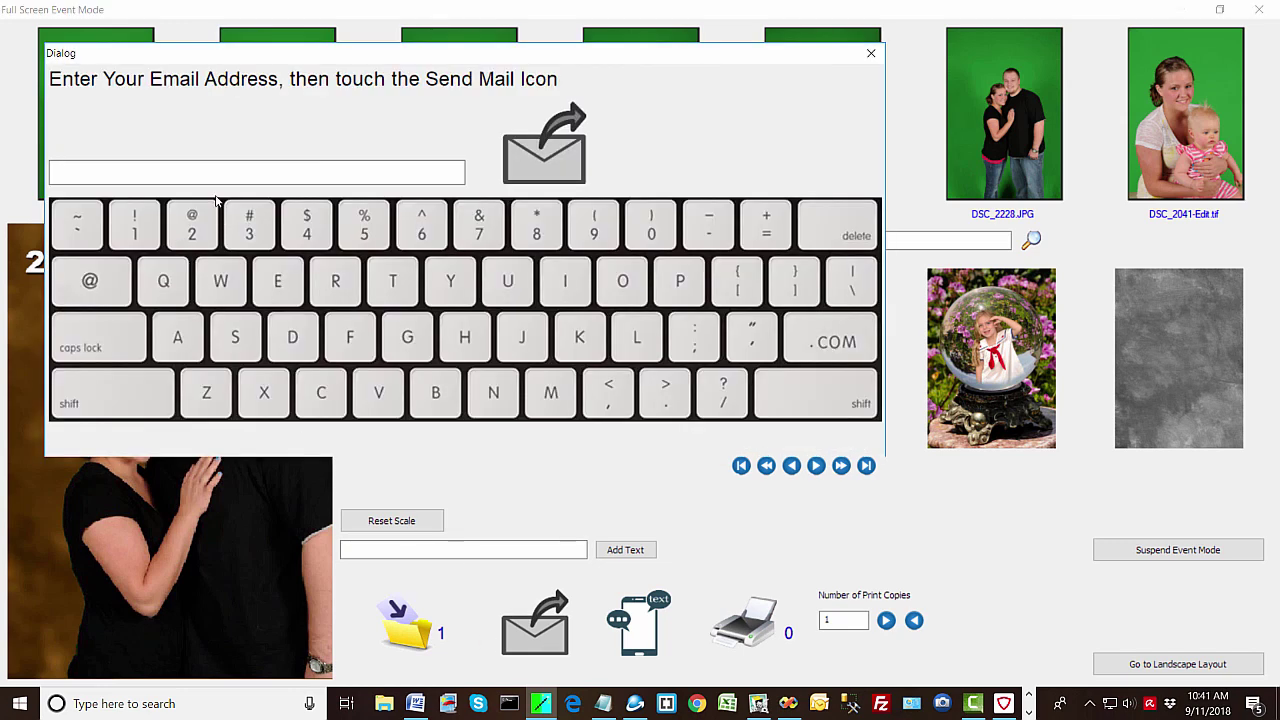
click(194, 175)
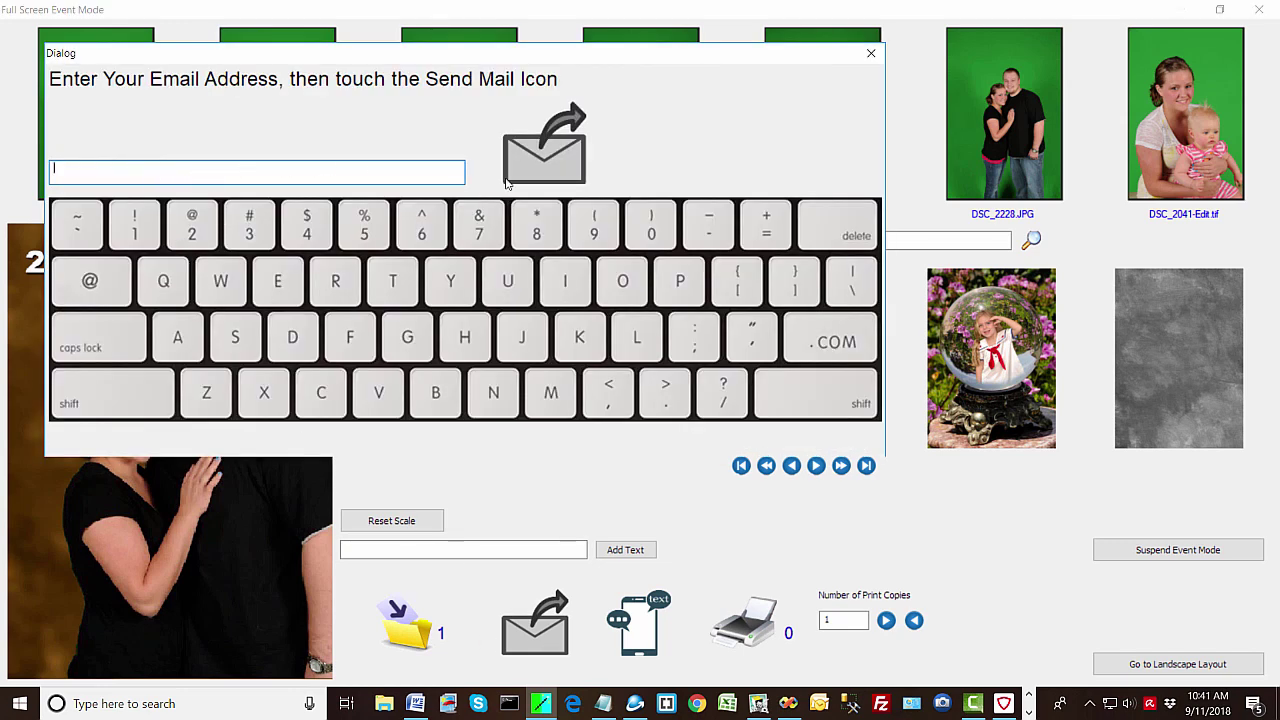
click(417, 348)
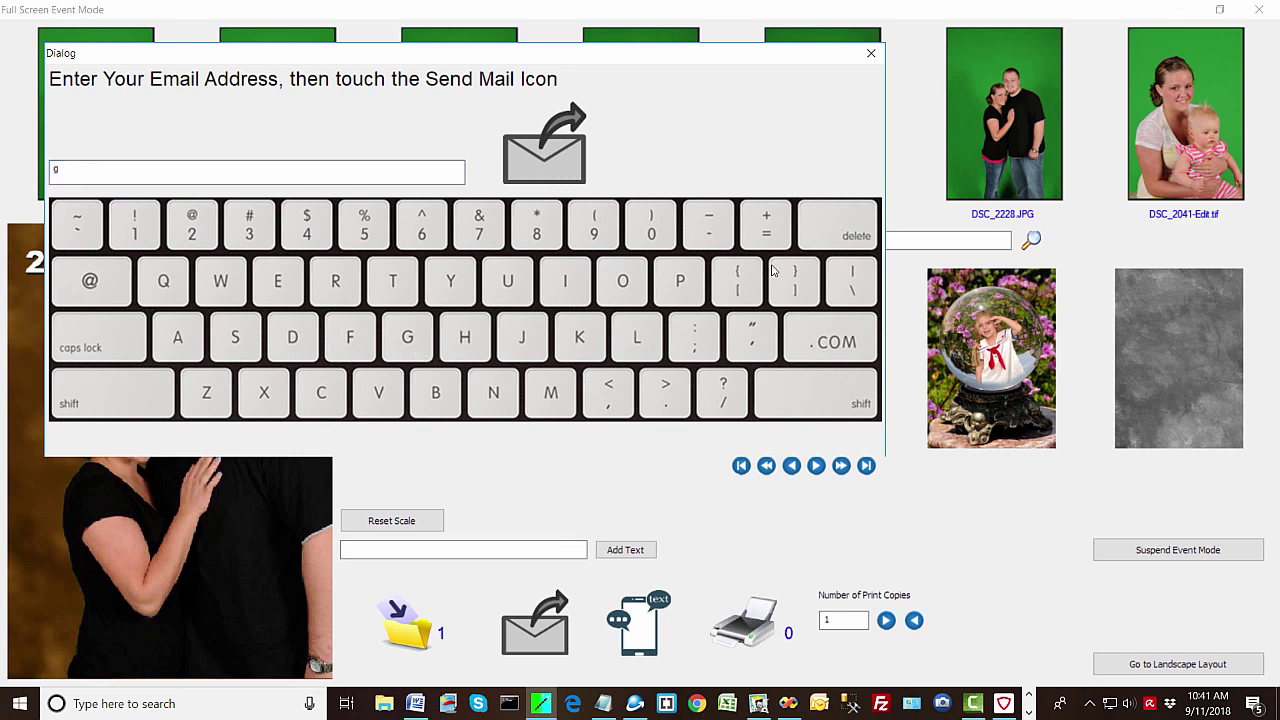
click(877, 57)
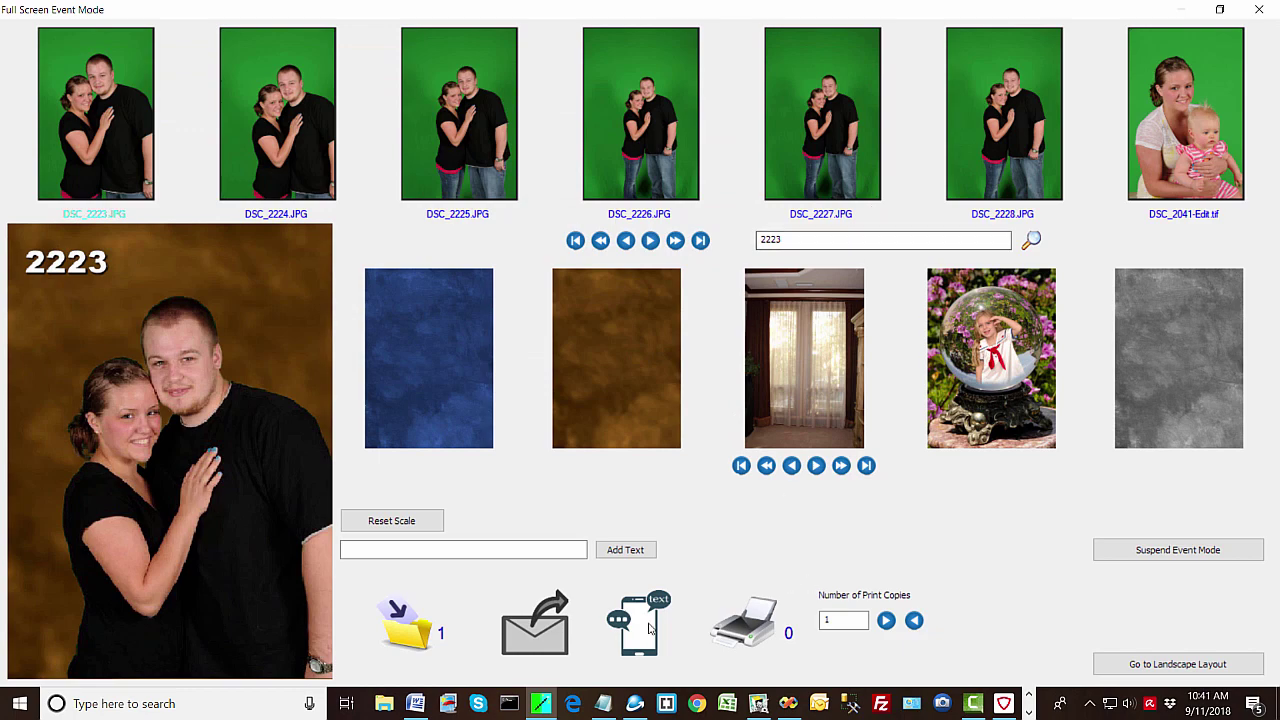
click(638, 632)
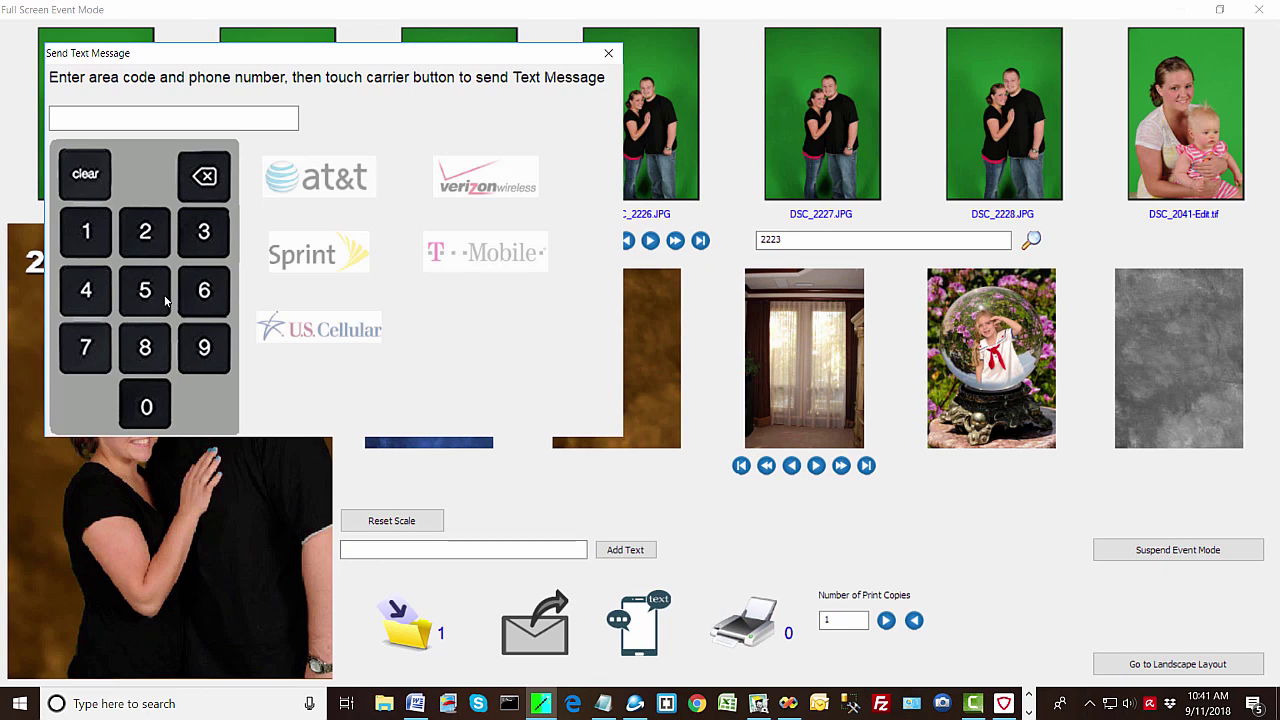
click(78, 119)
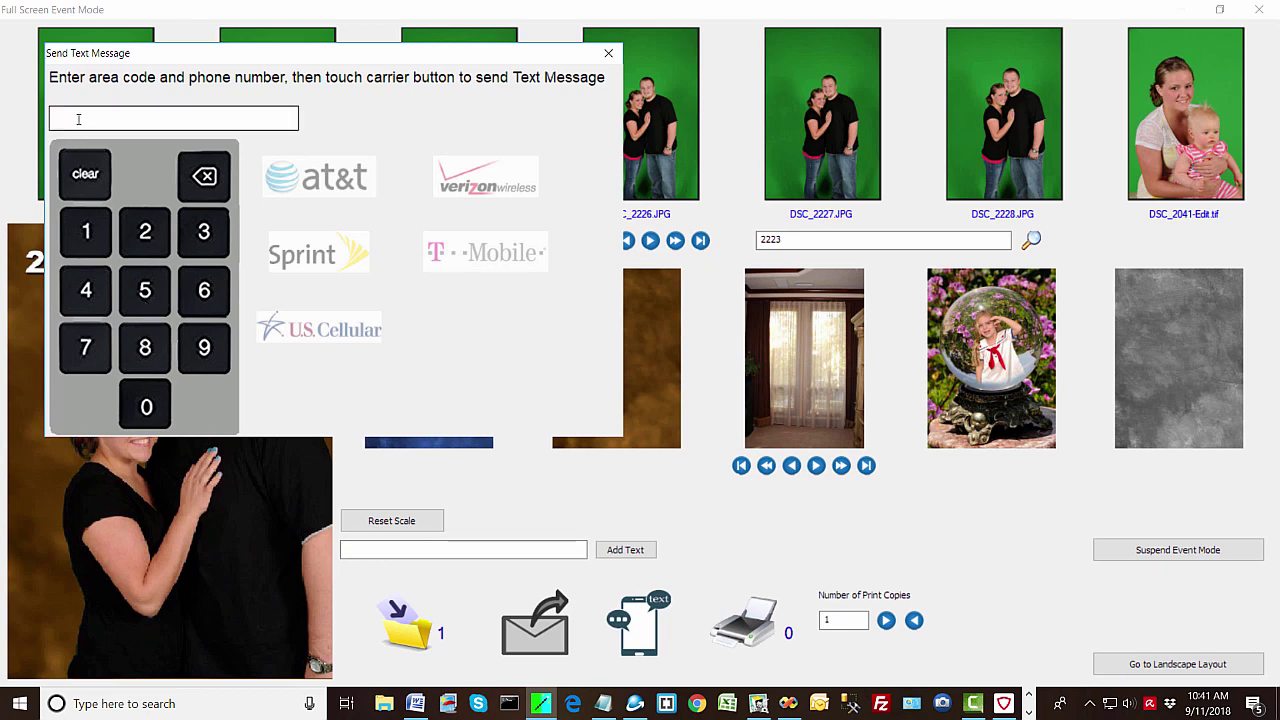
click(147, 345)
click(145, 289)
click(146, 345)
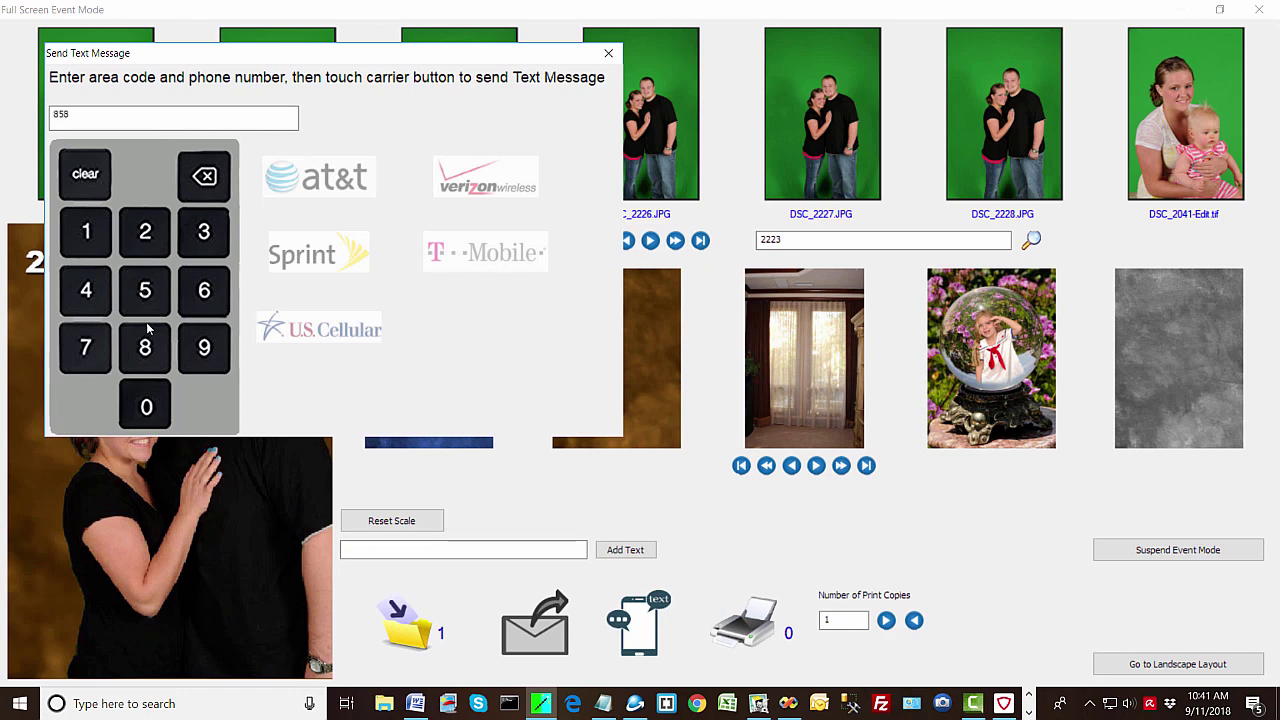
click(203, 233)
click(203, 233)
click(203, 233)
click(203, 233)
click(203, 233)
click(203, 233)
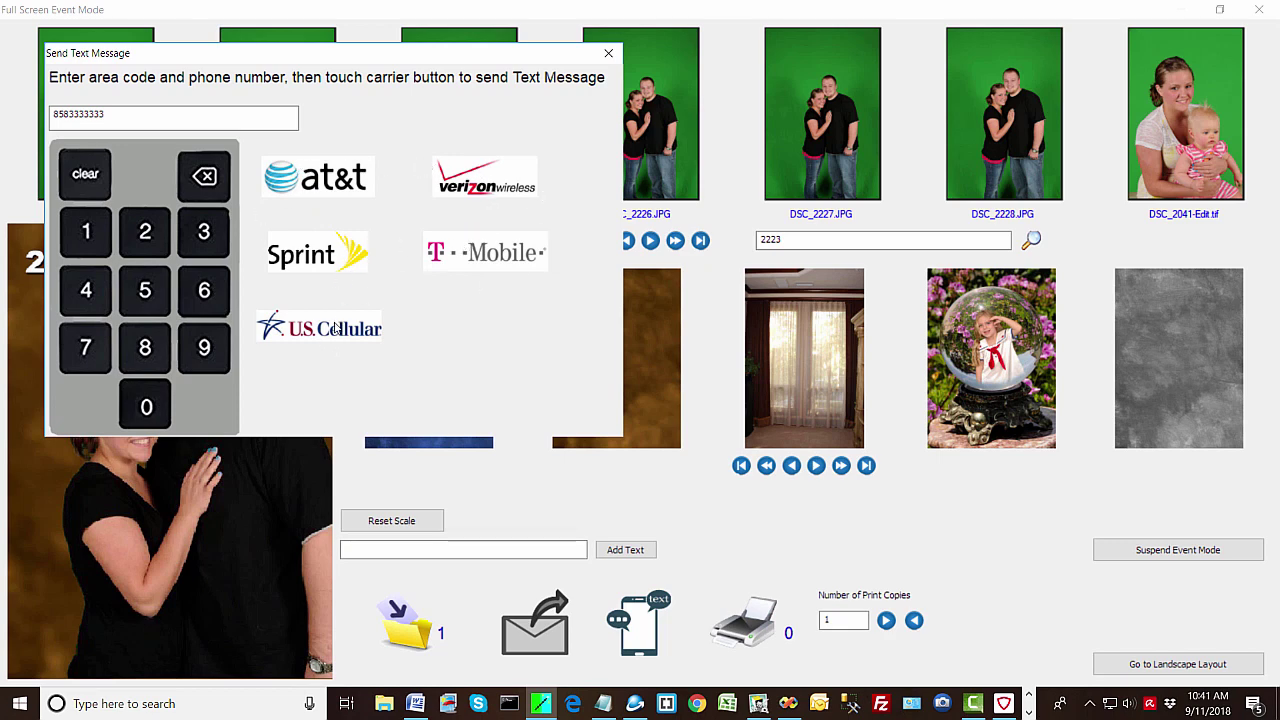
click(608, 54)
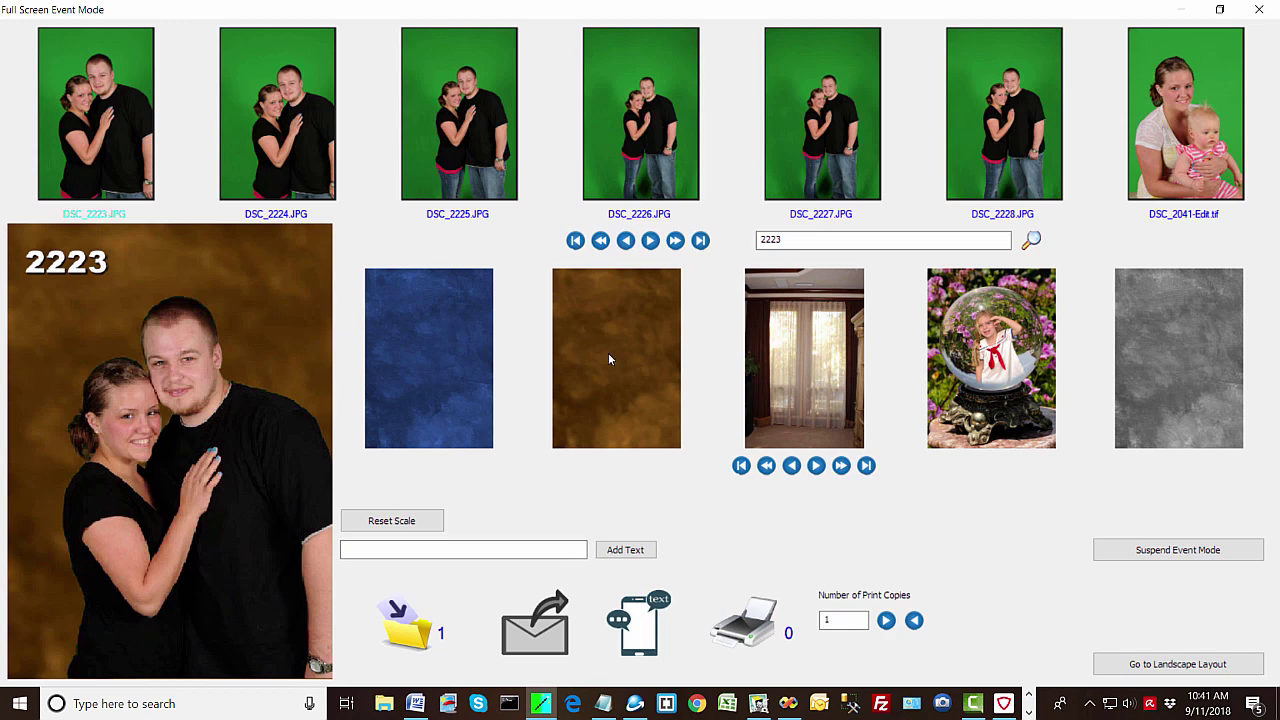
Try the crystal-ball scene, settle on the blue backdrop, and leave print copies at 1
click(958, 370)
click(462, 412)
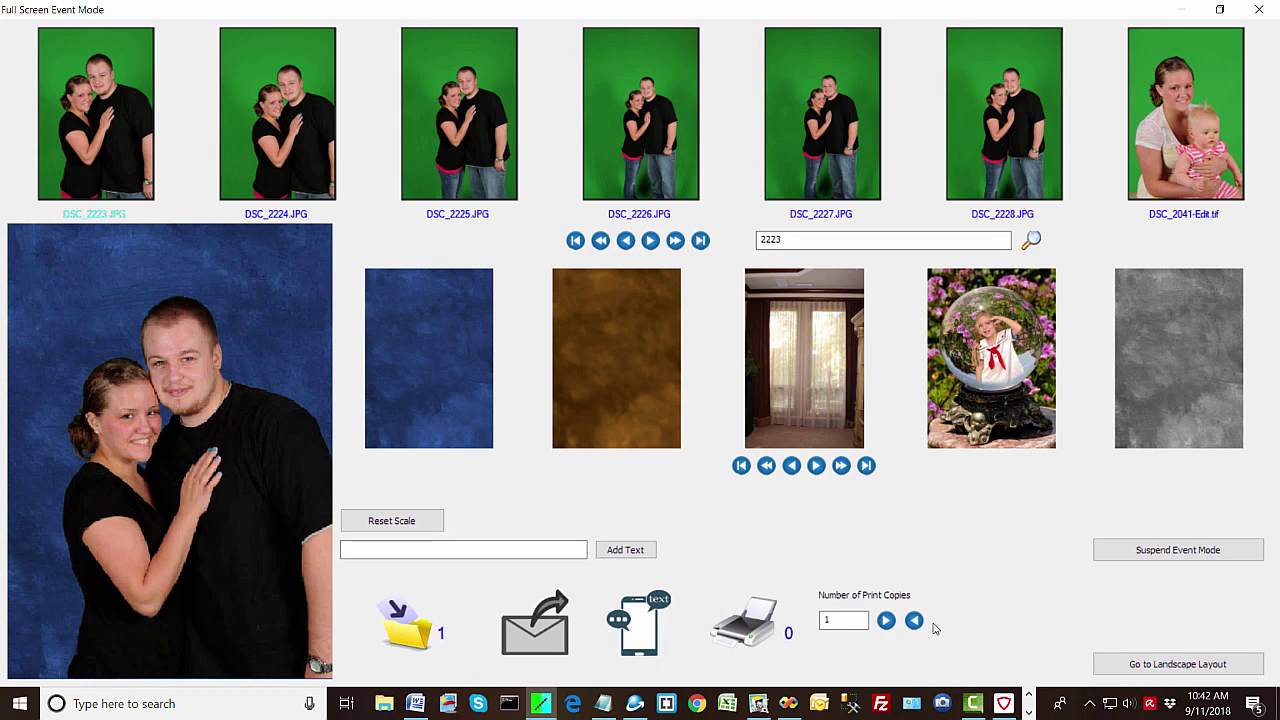
click(886, 621)
click(913, 621)
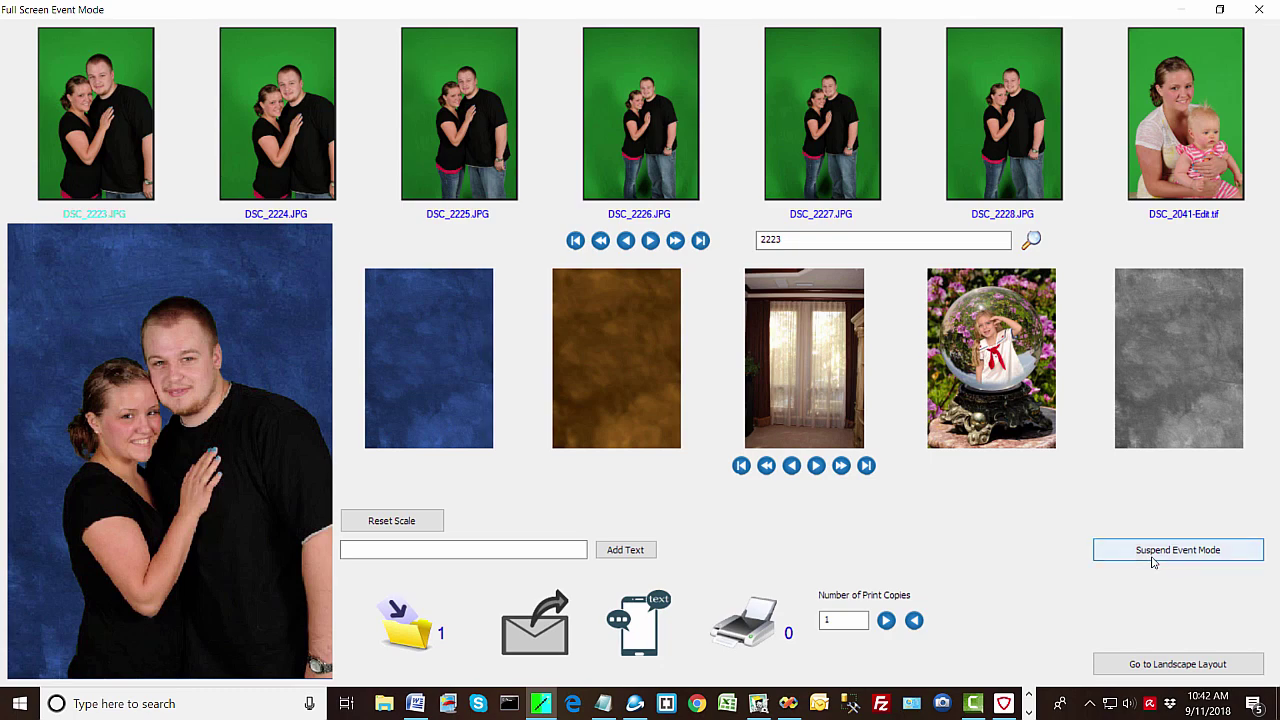
Suspend event mode and airbrush-erase a band from the man's face down his body
click(1152, 561)
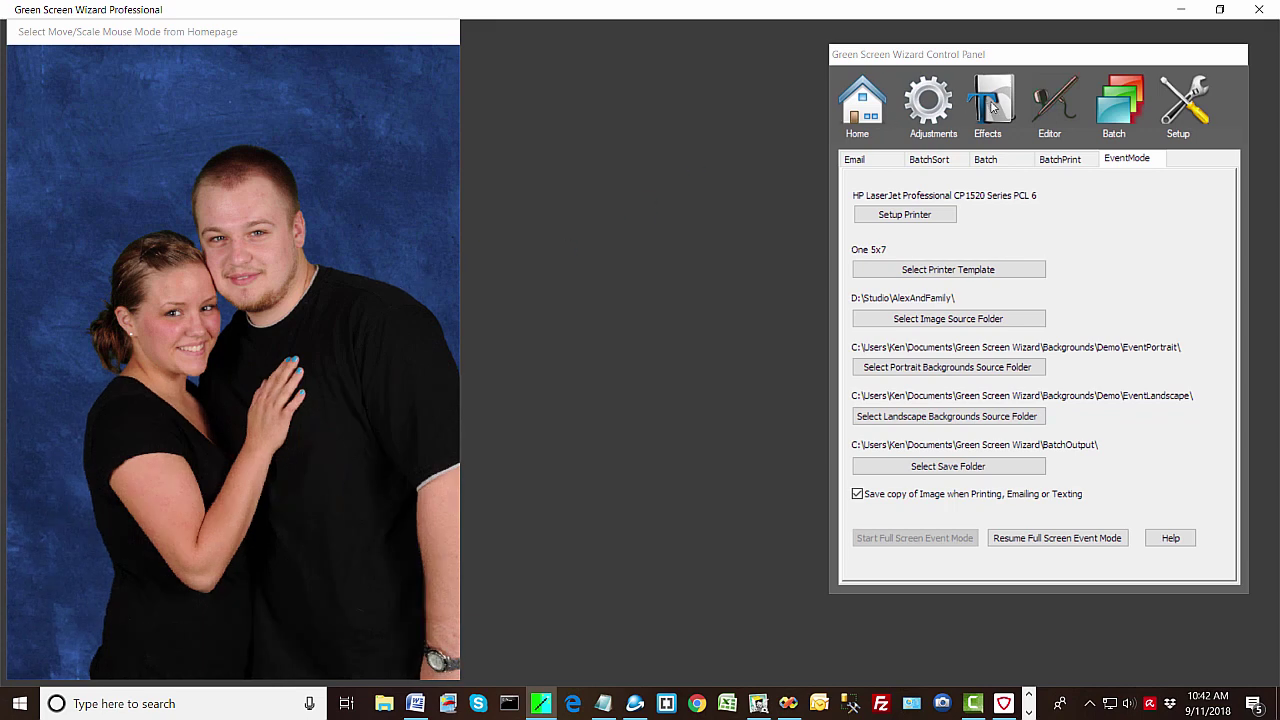
click(993, 108)
click(1058, 117)
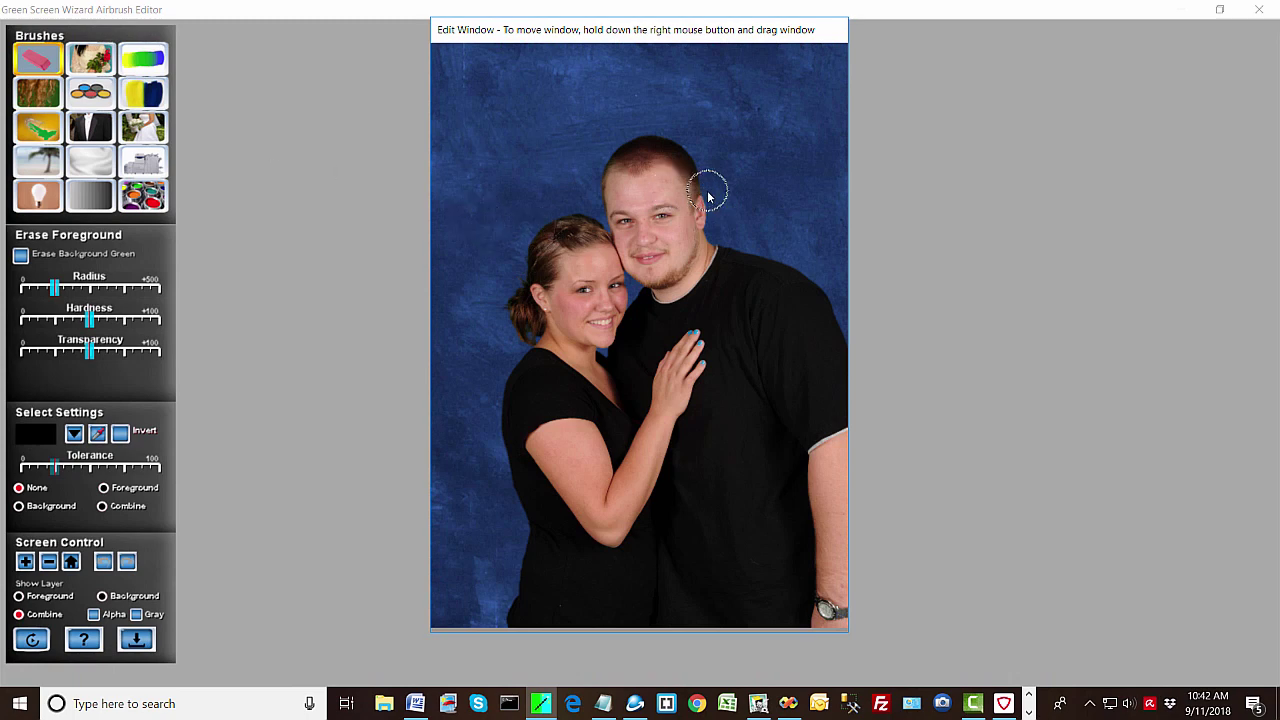
mouse_move(714, 206)
mouse_down()
mouse_move(668, 317)
mouse_move(659, 185)
mouse_move(693, 265)
mouse_move(767, 278)
mouse_move(688, 428)
mouse_up()
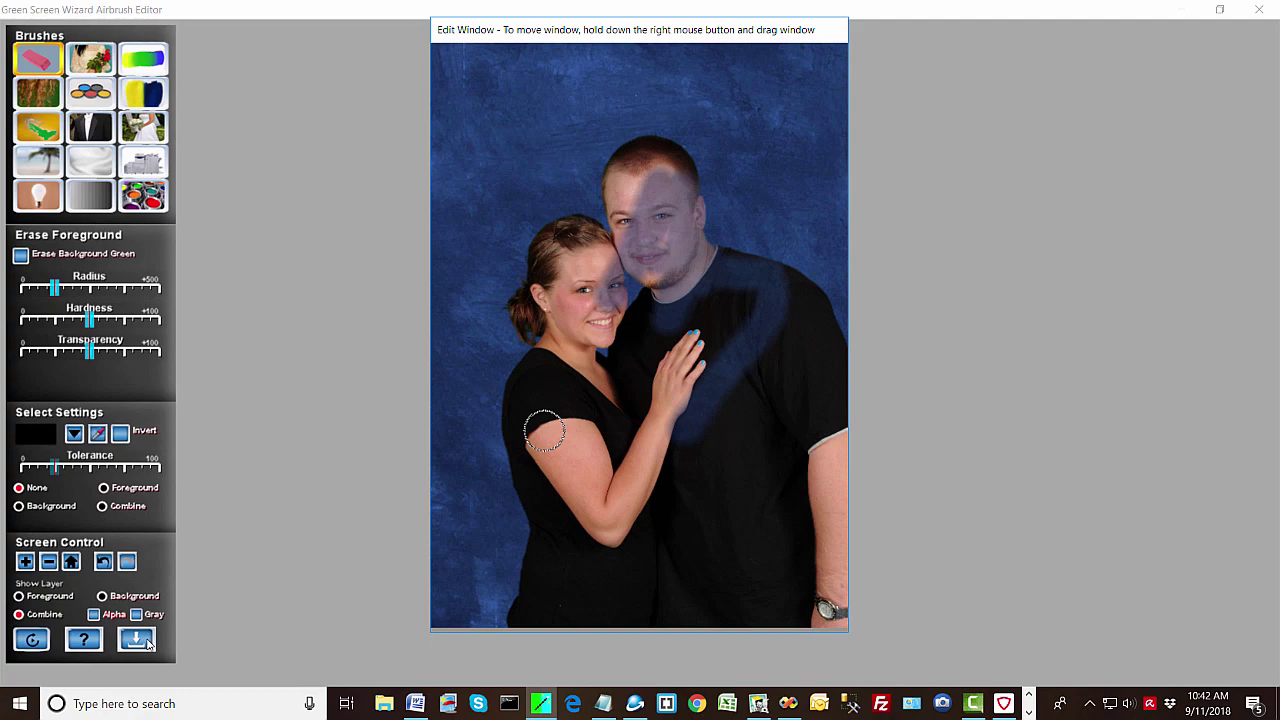
click(1259, 9)
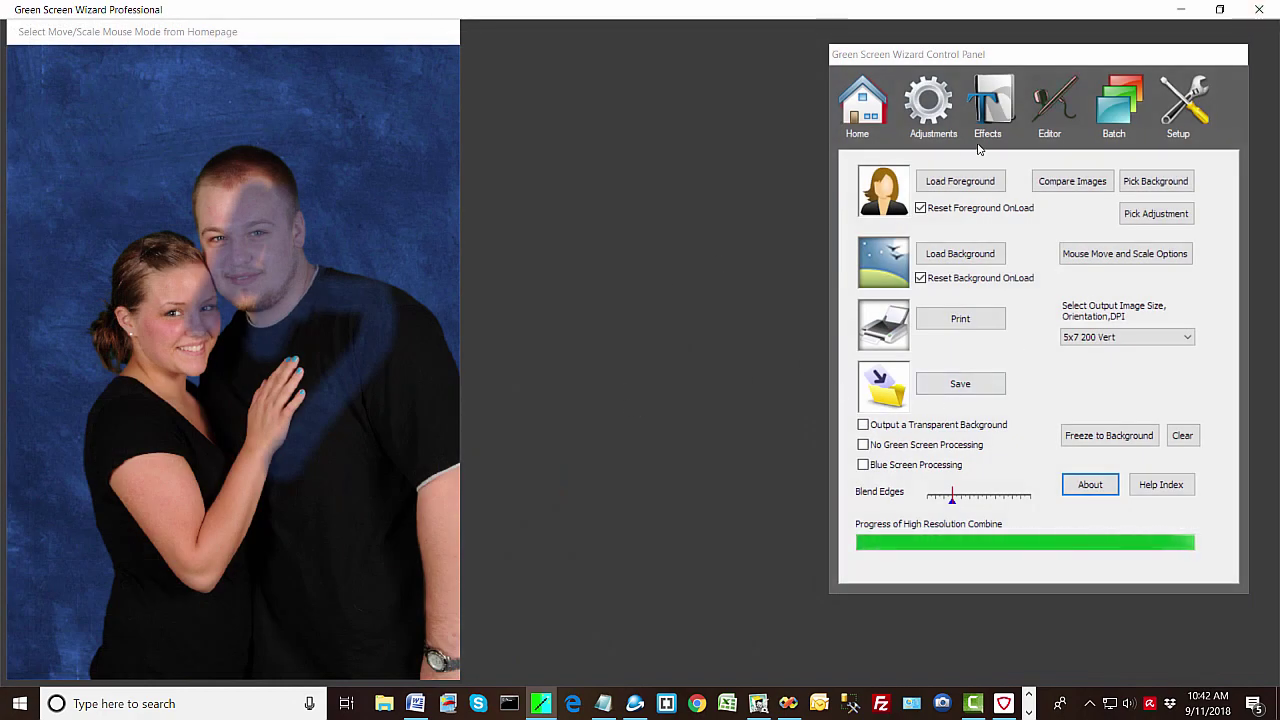
Resume full-screen event mode from the EventMode settings
click(1120, 100)
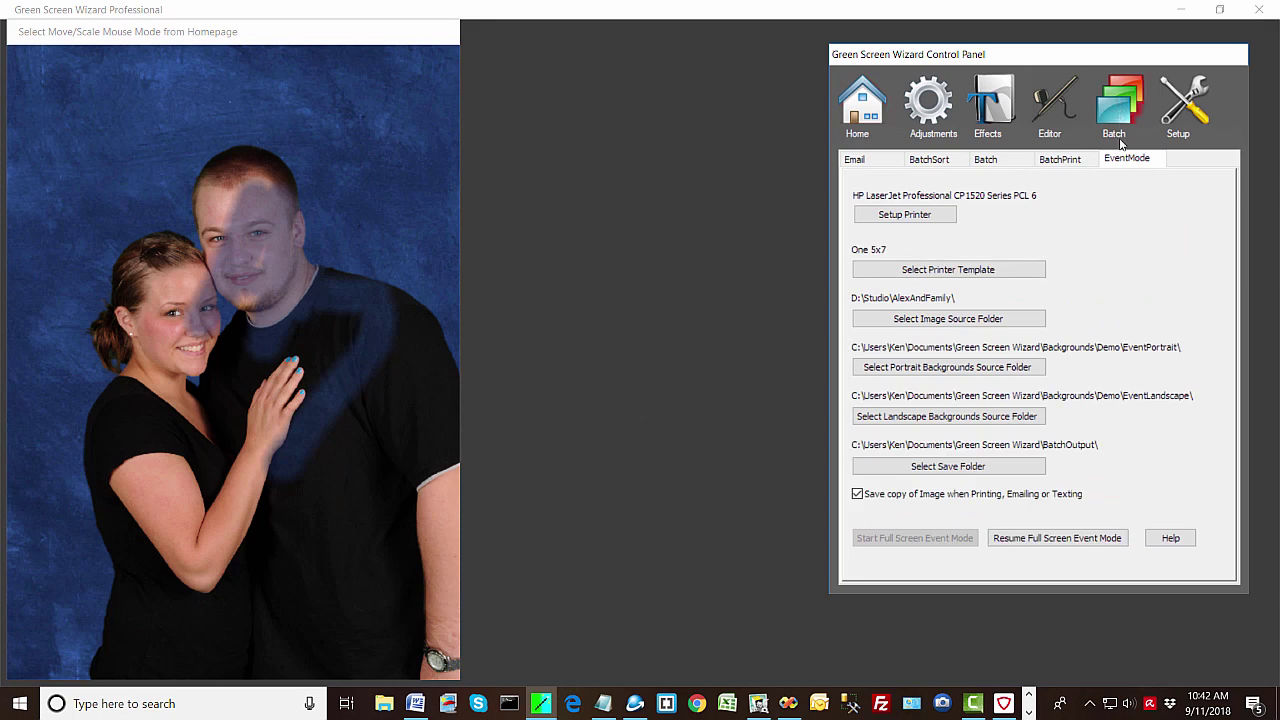
click(1045, 538)
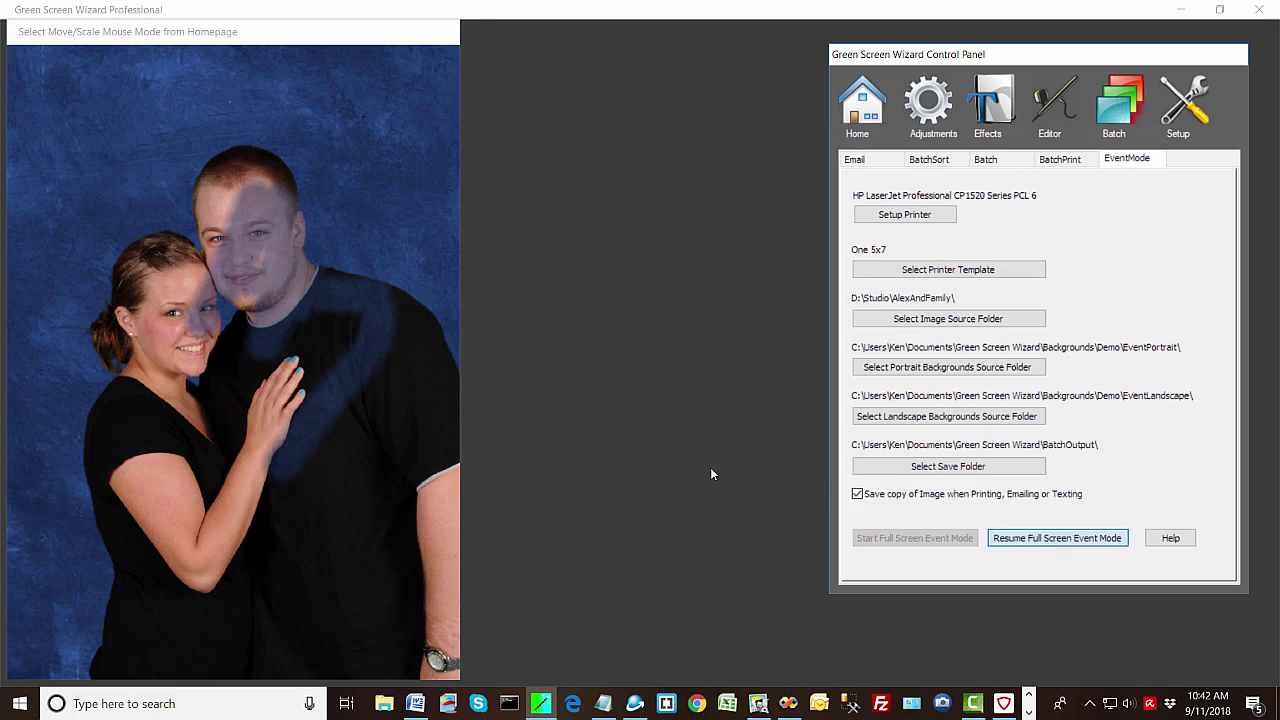